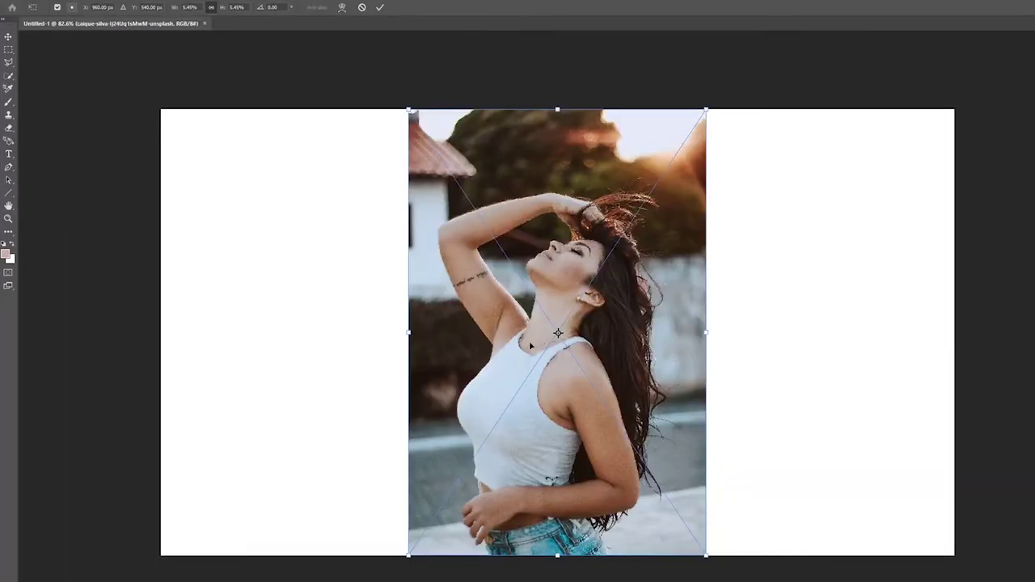
Commit the placed woman photo at the centre of the white canvas.
left_click(380, 7)
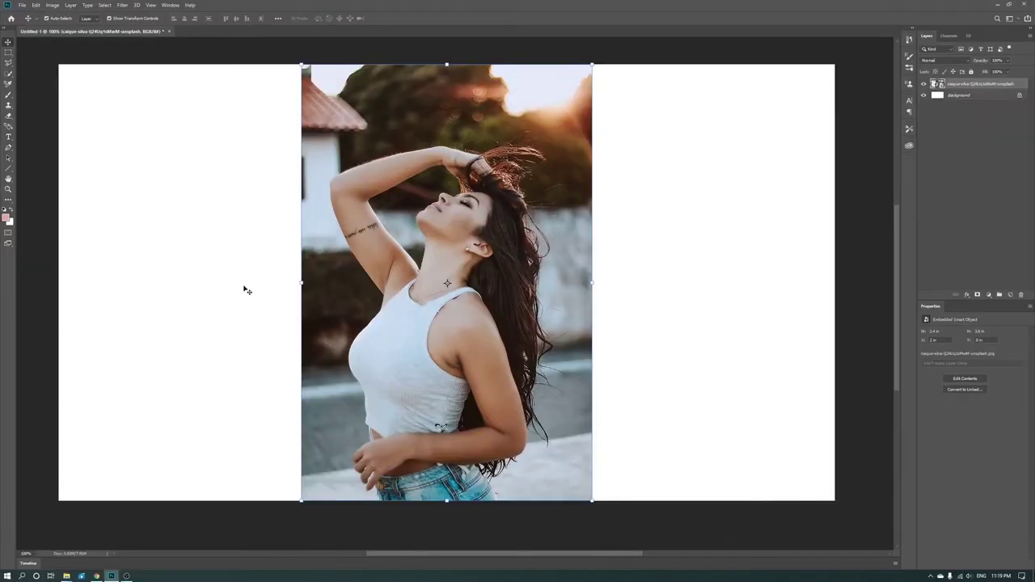
Select the woman with the Quick Selection tool and Select Subject, zooming in on her hands.
left_click(9, 73)
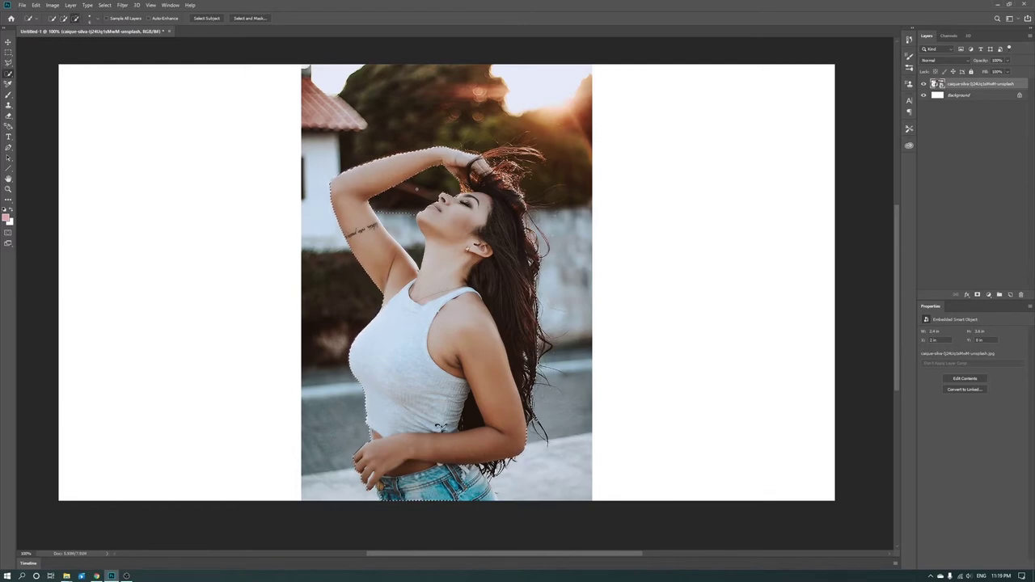
scroll(485, 226, "up", 3)
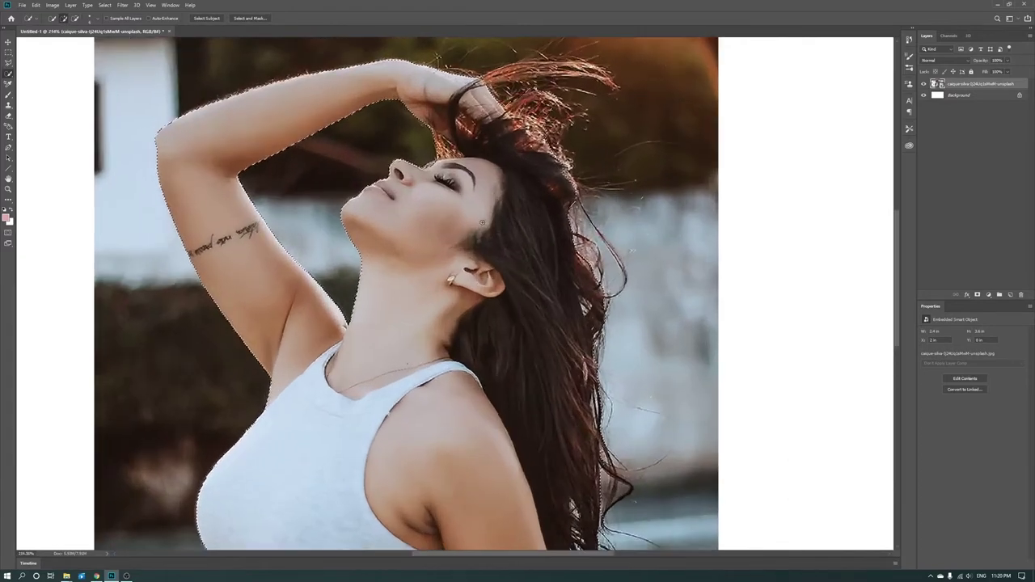
scroll(518, 150, "down", 1)
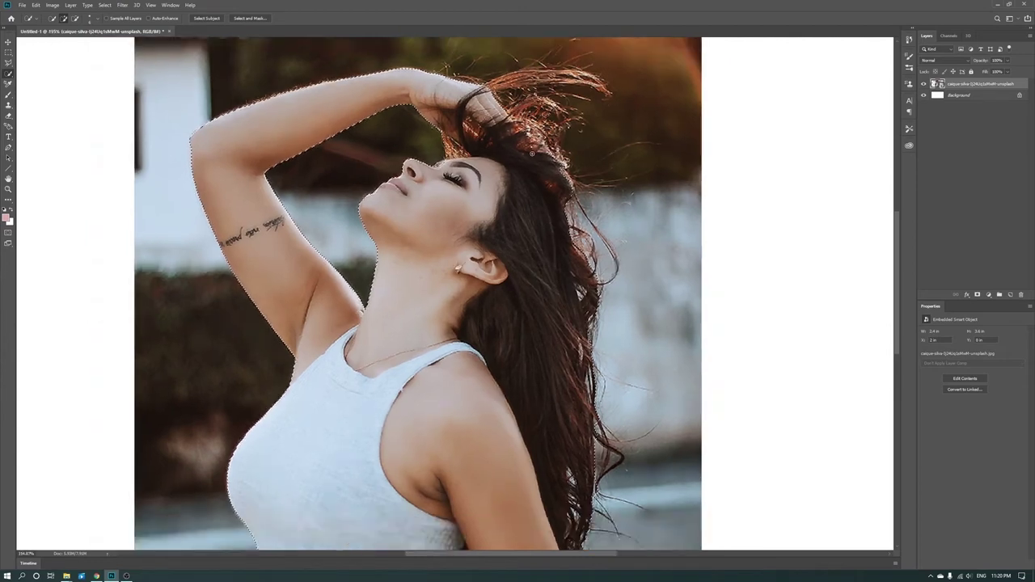
scroll(518, 149, "down", 1)
scroll(518, 149, "down", 2)
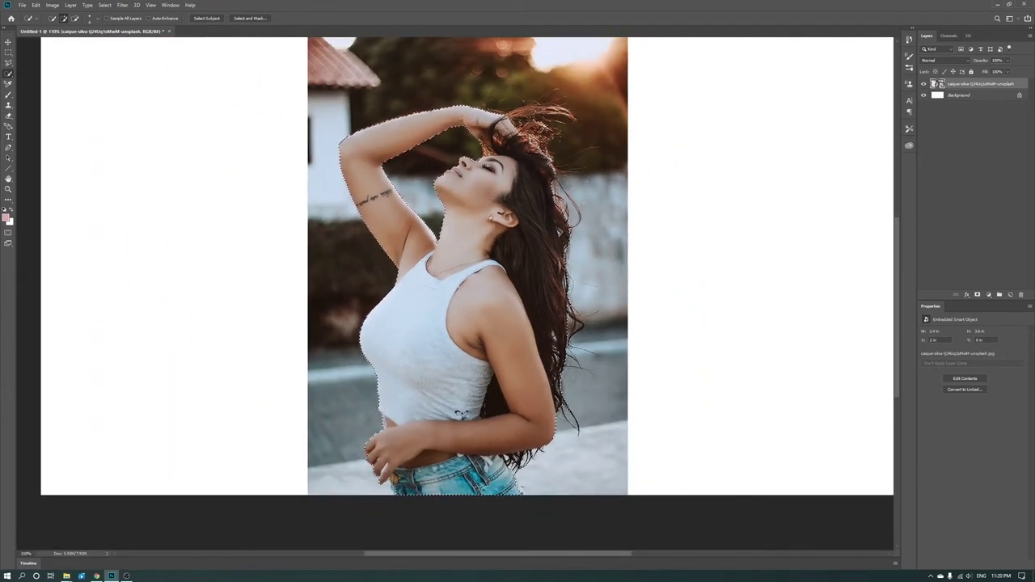
scroll(393, 480, "up", 2)
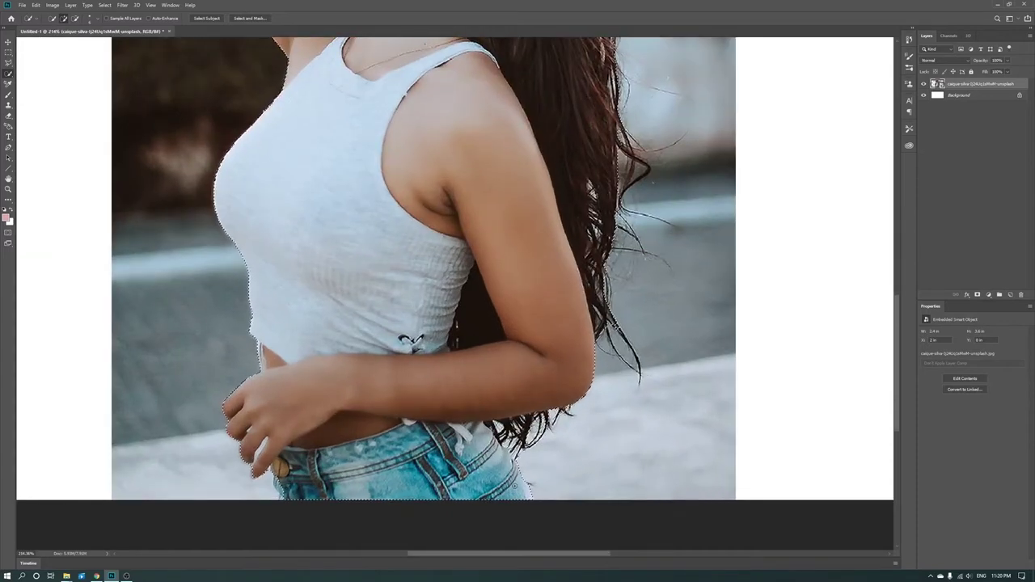
scroll(393, 479, "up", 2)
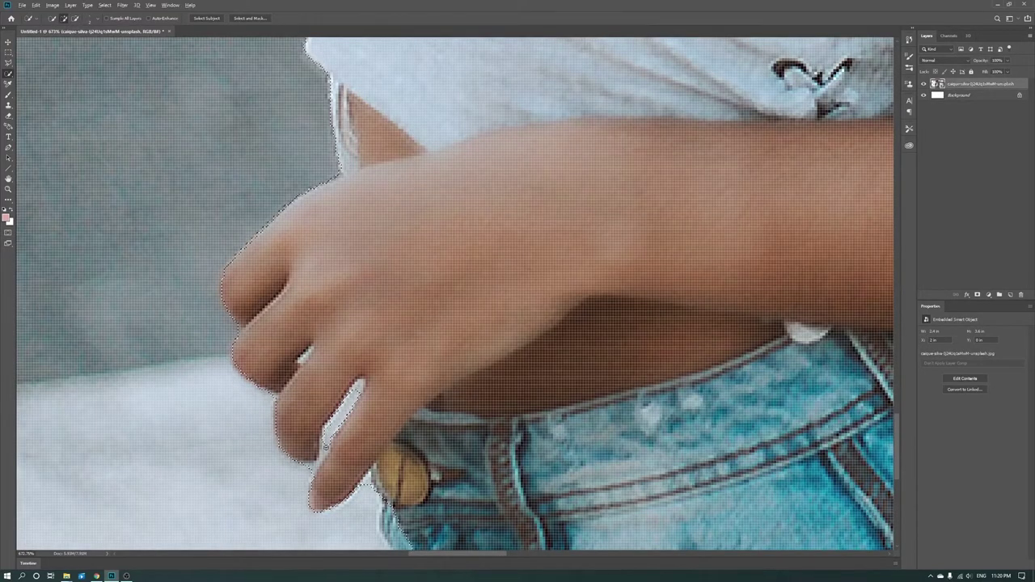
Subtract the small background gaps between her fingers from the selection.
left_click_drag(326, 446, 324, 449)
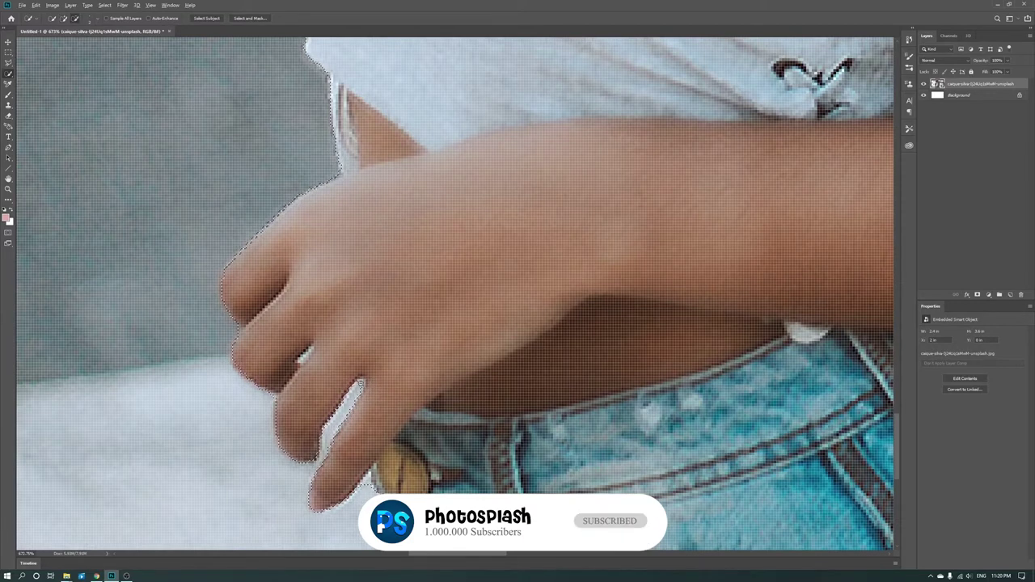
scroll(234, 477, "down", 1)
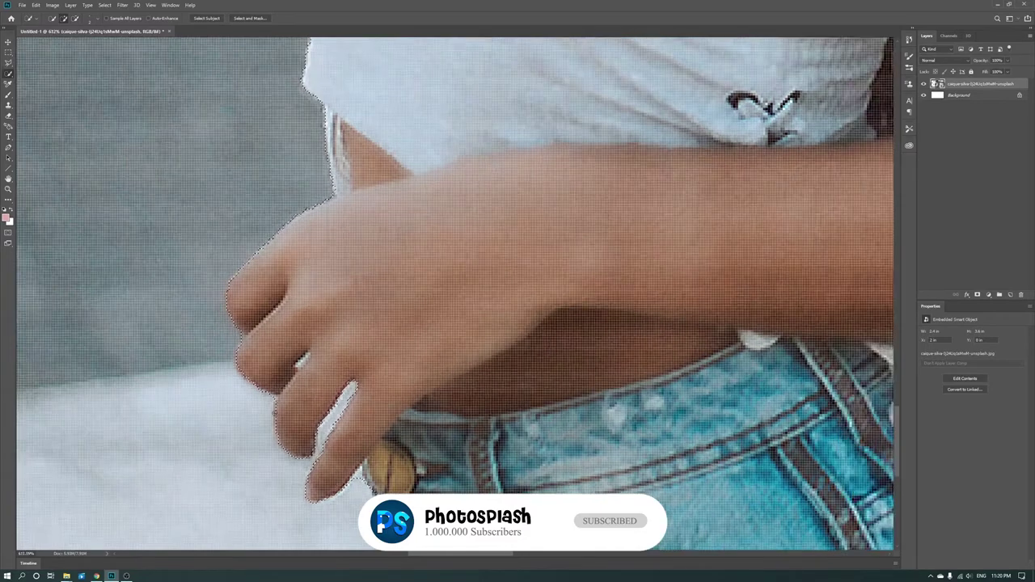
scroll(340, 355, "up", 3)
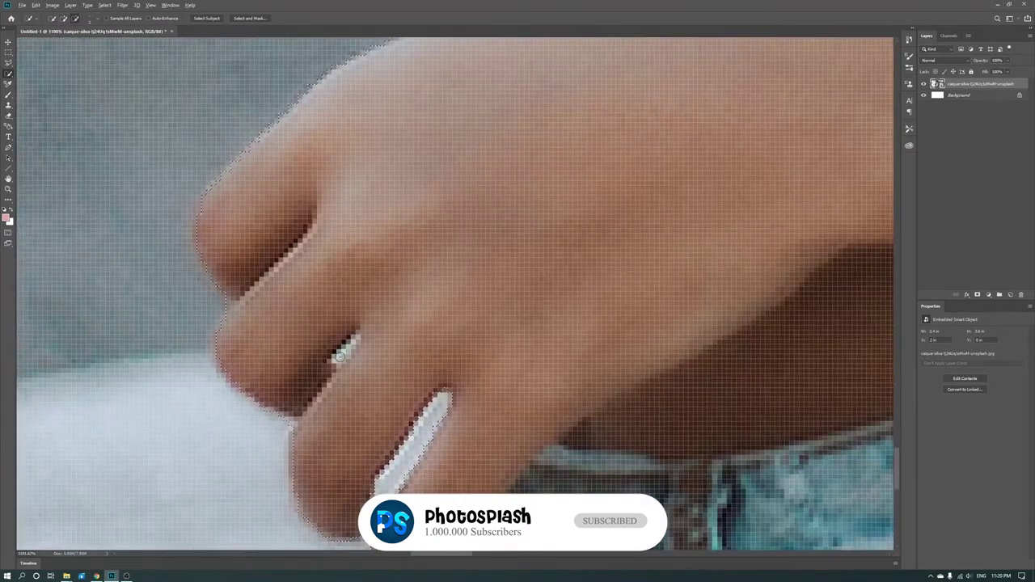
left_click(339, 354)
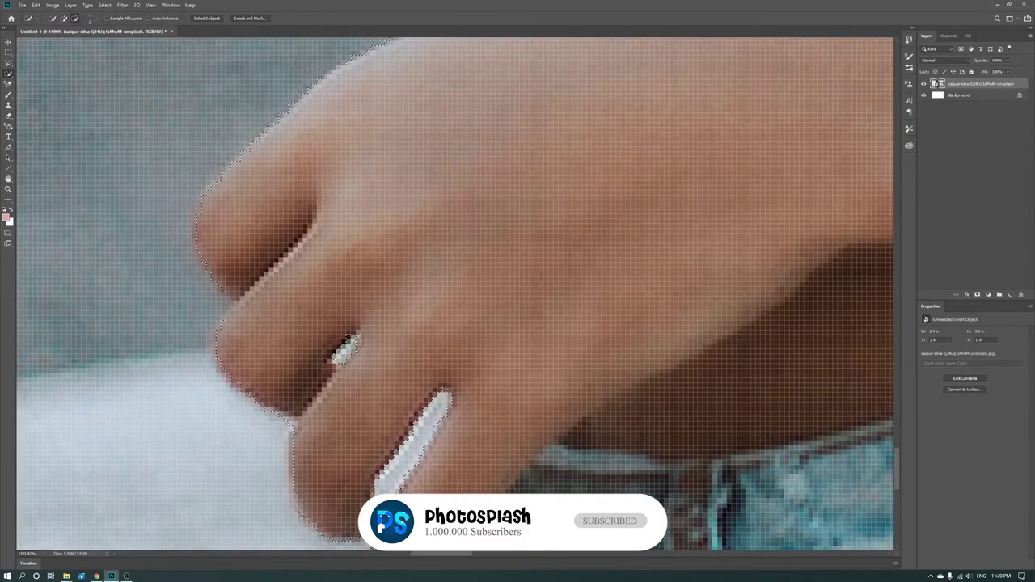
scroll(346, 349, "down", 1)
scroll(346, 349, "down", 2)
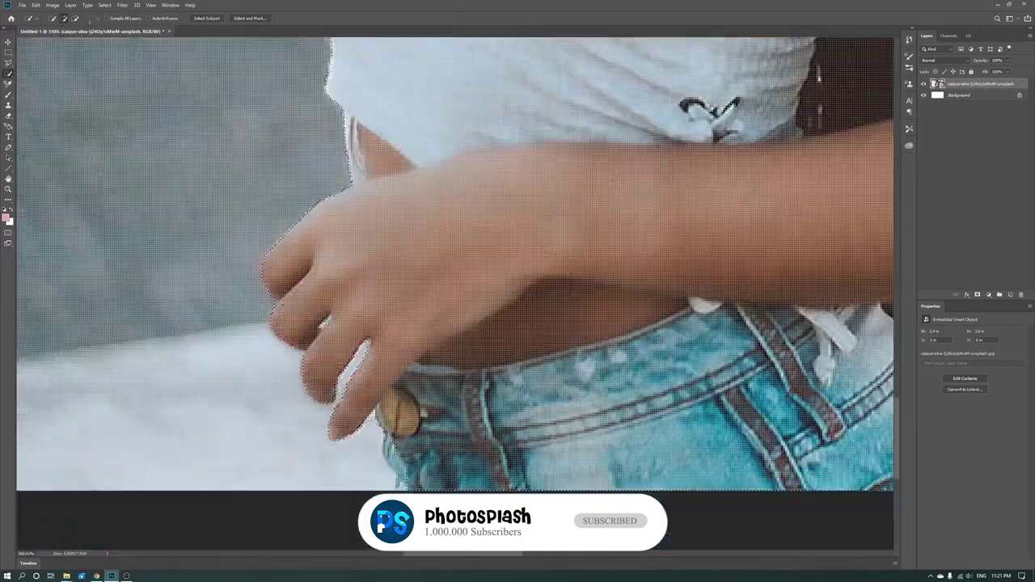
scroll(346, 349, "down", 2)
scroll(345, 349, "down", 2)
scroll(345, 350, "down", 1)
In Select and Mask, refine the hair edges at the top and right of the head.
key("ctrl+0")
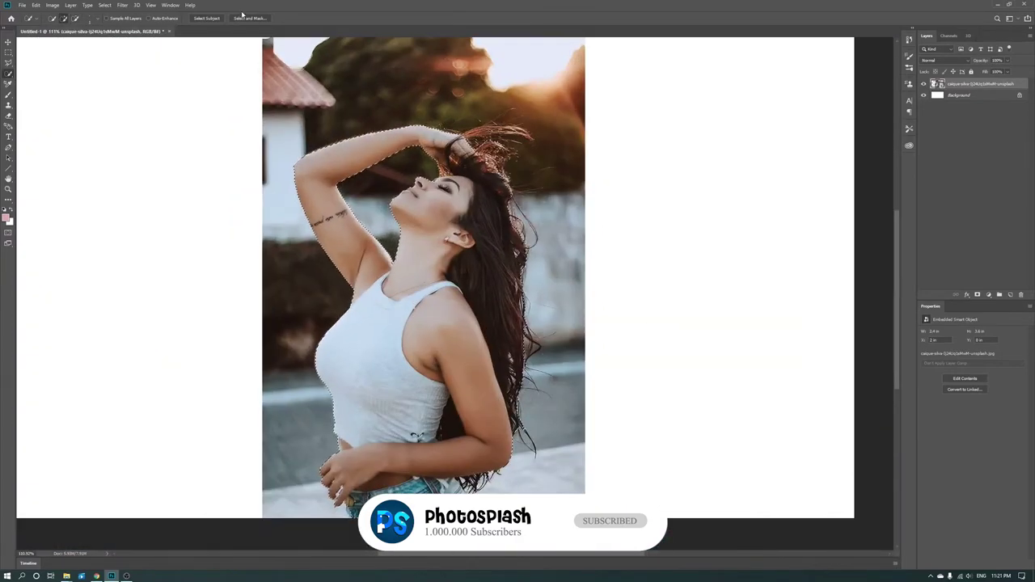
left_click(243, 17)
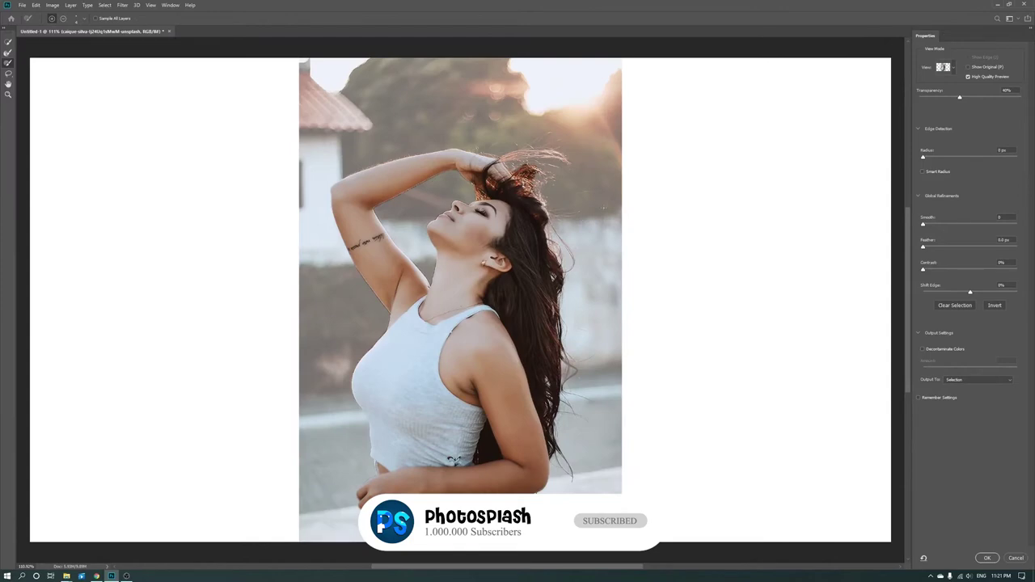
left_click(7, 52)
scroll(513, 156, "up", 3)
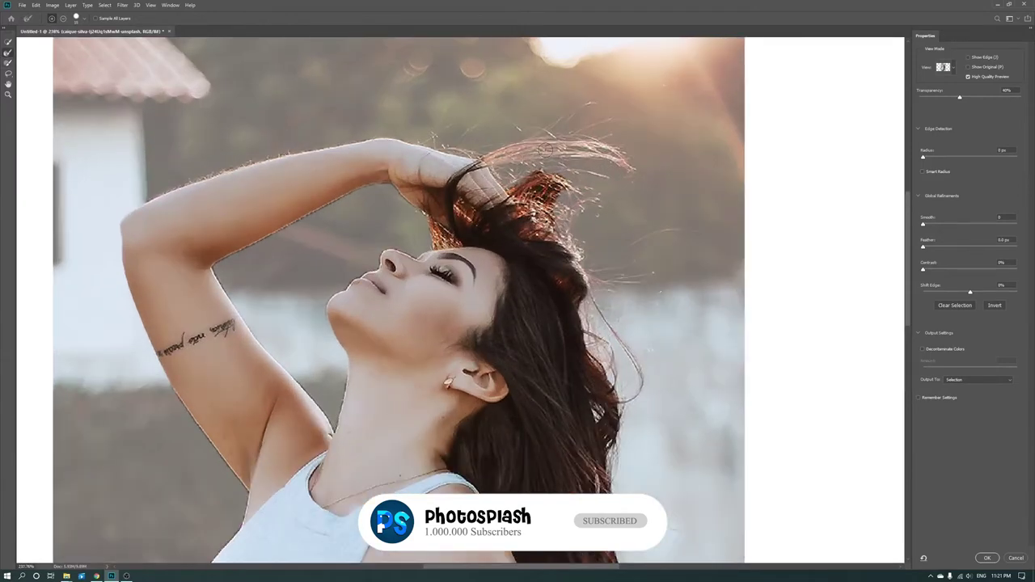
left_click_drag(630, 168, 618, 157)
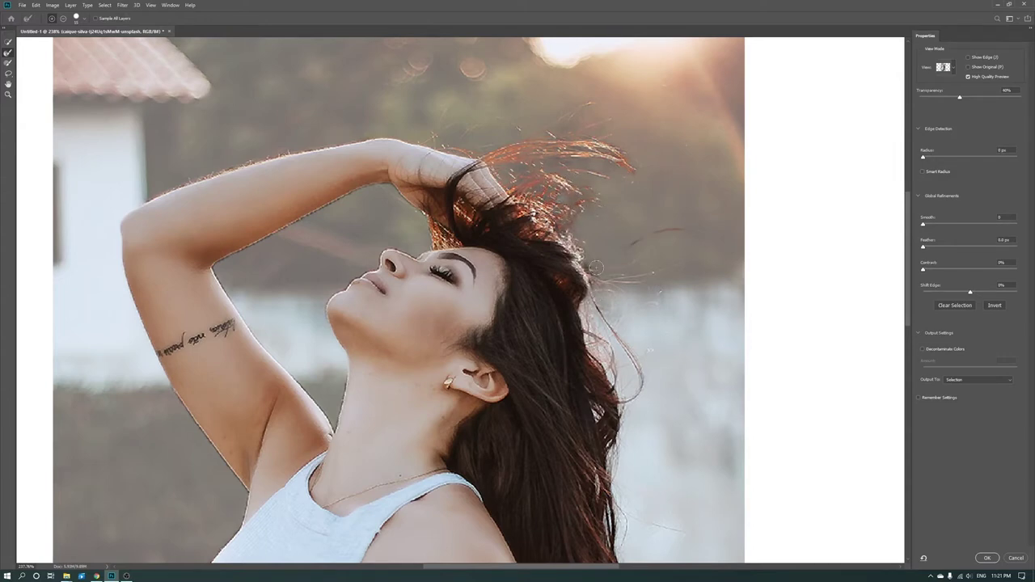
left_click_drag(680, 265, 590, 288)
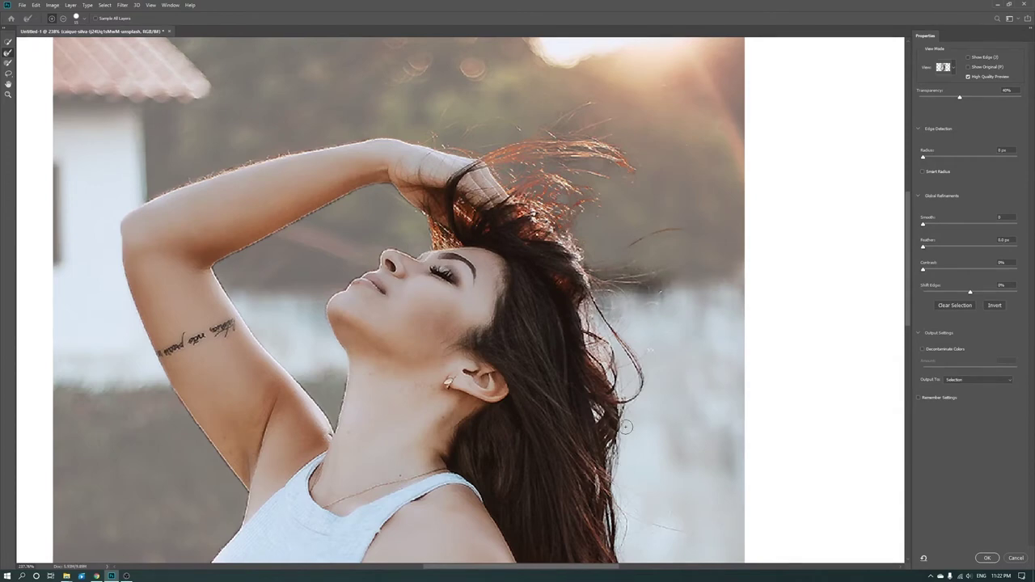
Refine the hair wisps down her back, beside the shoulder, upper arm and elbow.
scroll(623, 465, "down", 3)
scroll(605, 520, "up", 5)
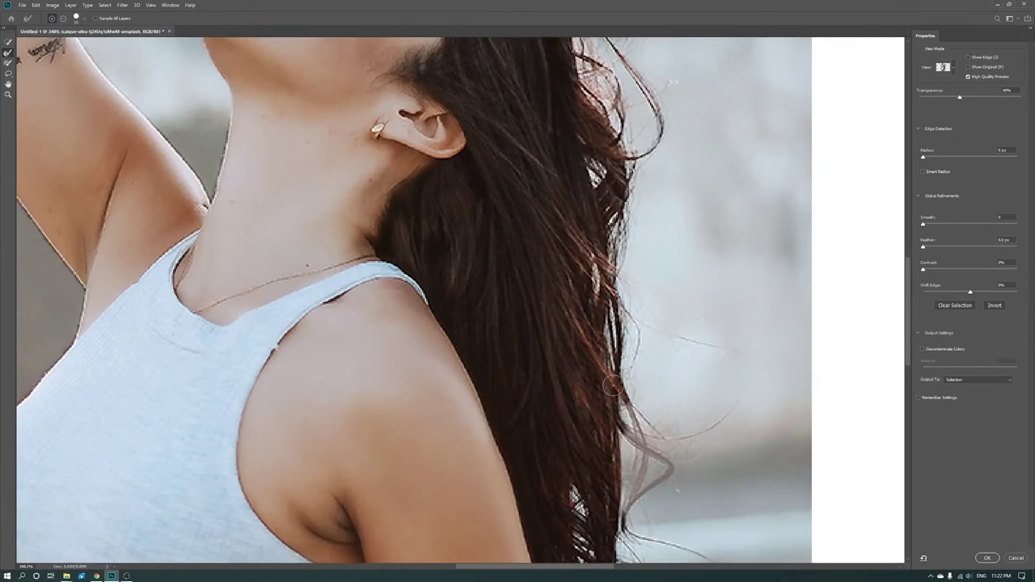
mouse_move(618, 320)
left_mouse_down()
mouse_move(657, 461)
mouse_move(593, 511)
left_mouse_up()
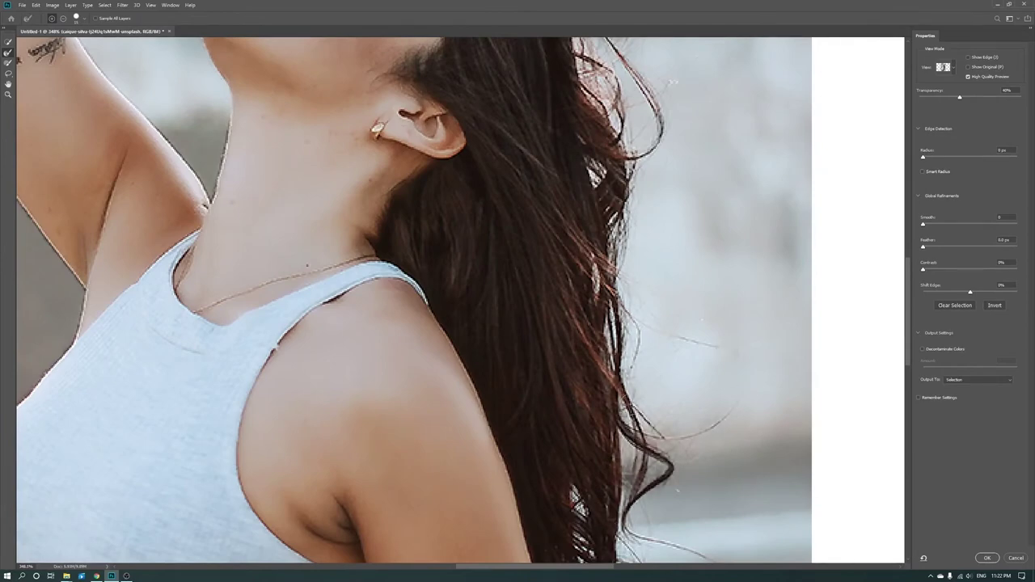
scroll(592, 512, "down", 5)
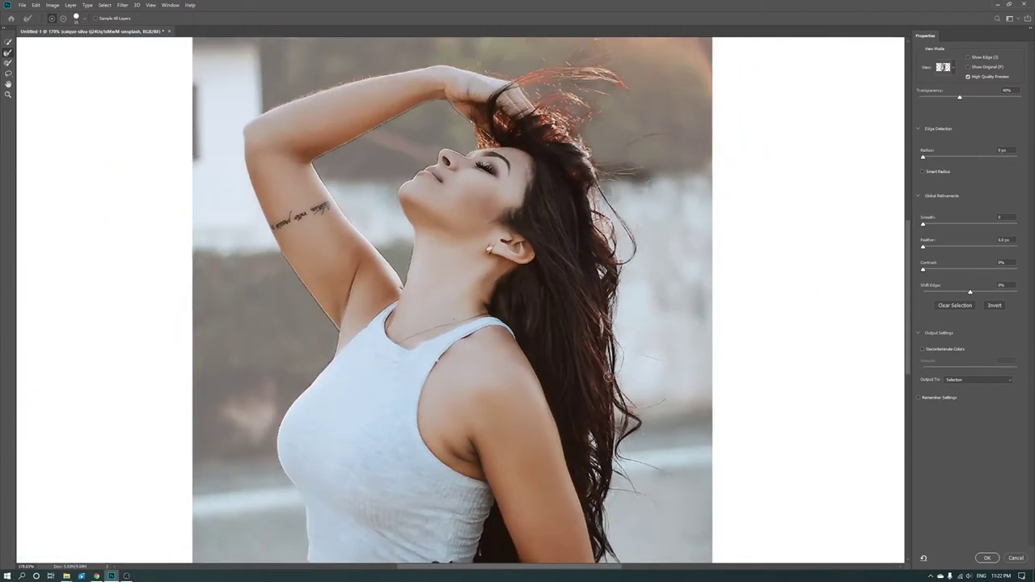
scroll(570, 412, "up", 6)
mouse_move(570, 412)
left_mouse_down()
mouse_move(663, 408)
mouse_move(677, 351)
mouse_move(675, 234)
left_mouse_up()
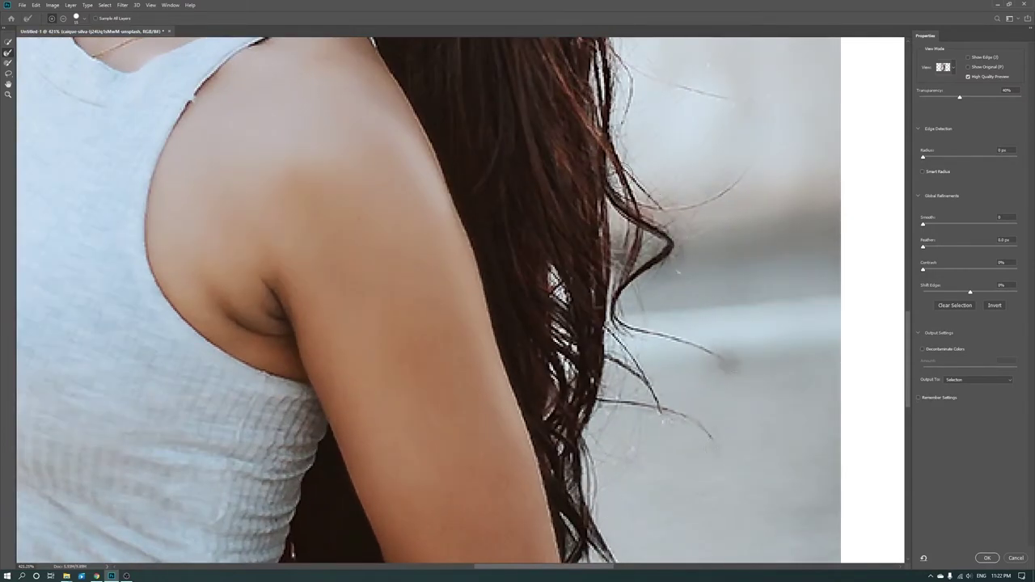
scroll(631, 348, "down", 5)
scroll(597, 330, "up", 6)
left_click_drag(591, 329, 666, 469)
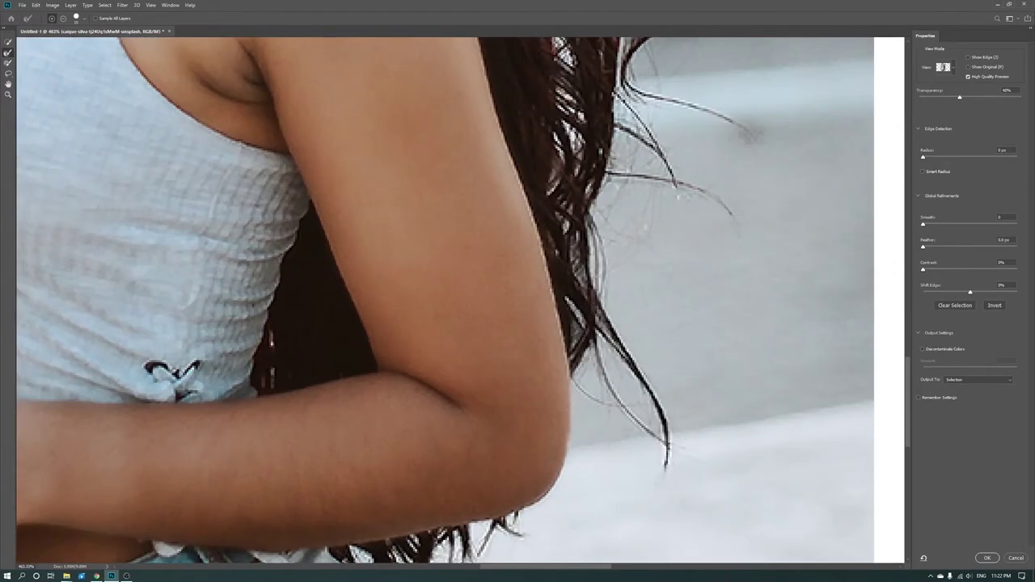
left_click_drag(651, 433, 583, 332)
left_click_drag(585, 282, 563, 180)
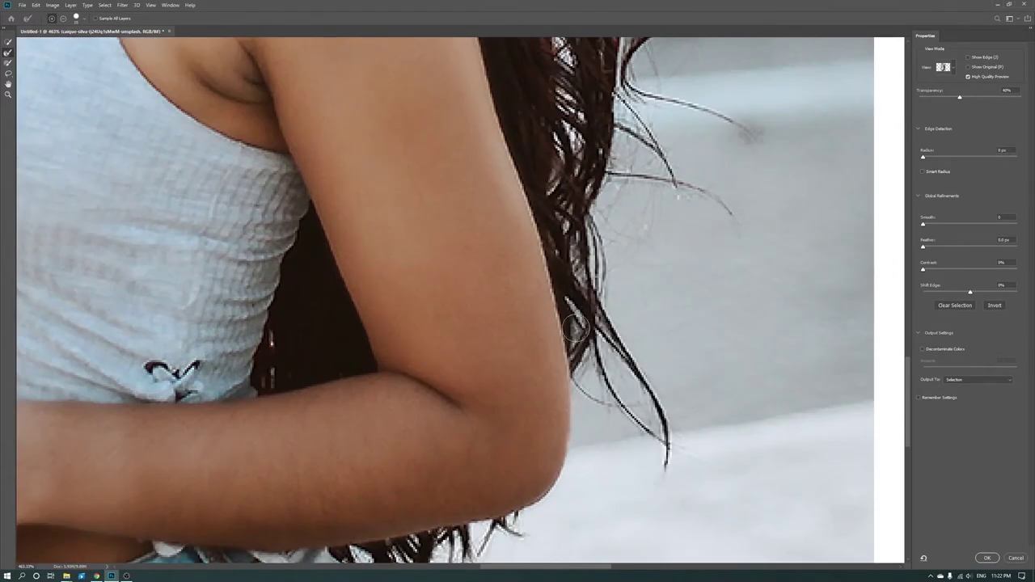
Refine the hair strands near the elbow and along the edge above the face.
scroll(563, 180, "down", 5)
scroll(599, 266, "up", 5)
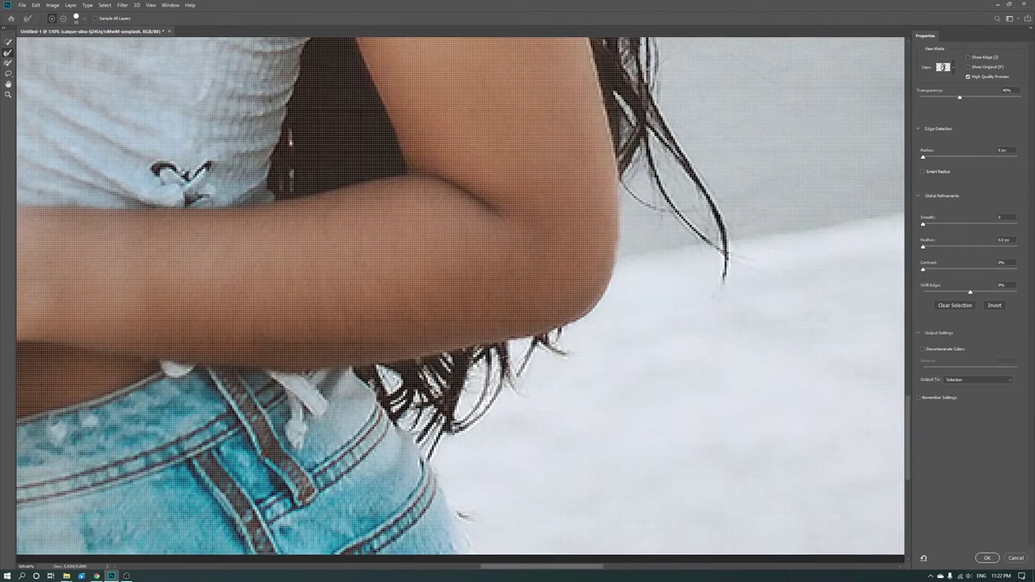
left_click_drag(566, 340, 461, 356)
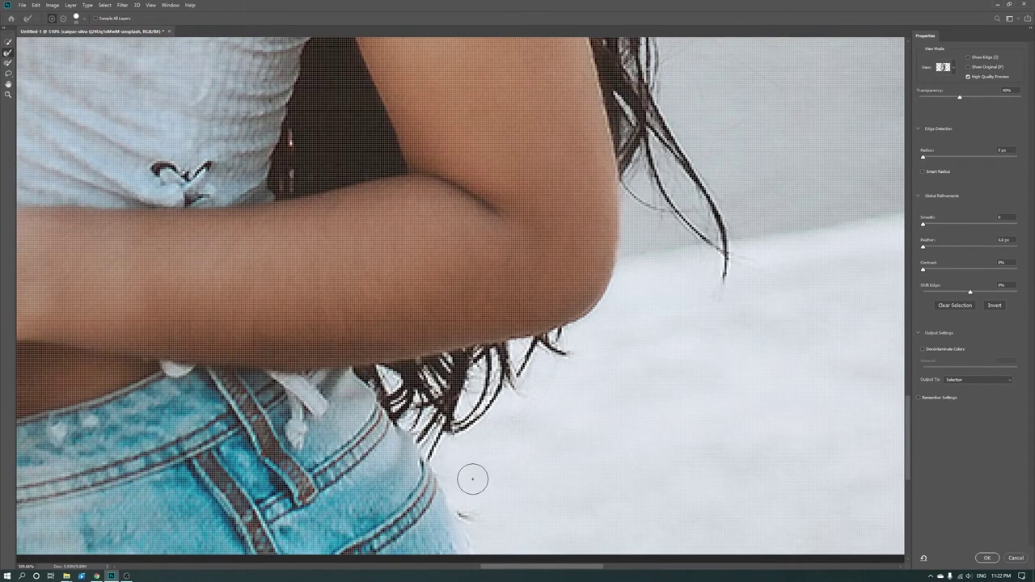
scroll(473, 505, "down", 3)
scroll(489, 511, "down", 2)
scroll(452, 346, "up", 5)
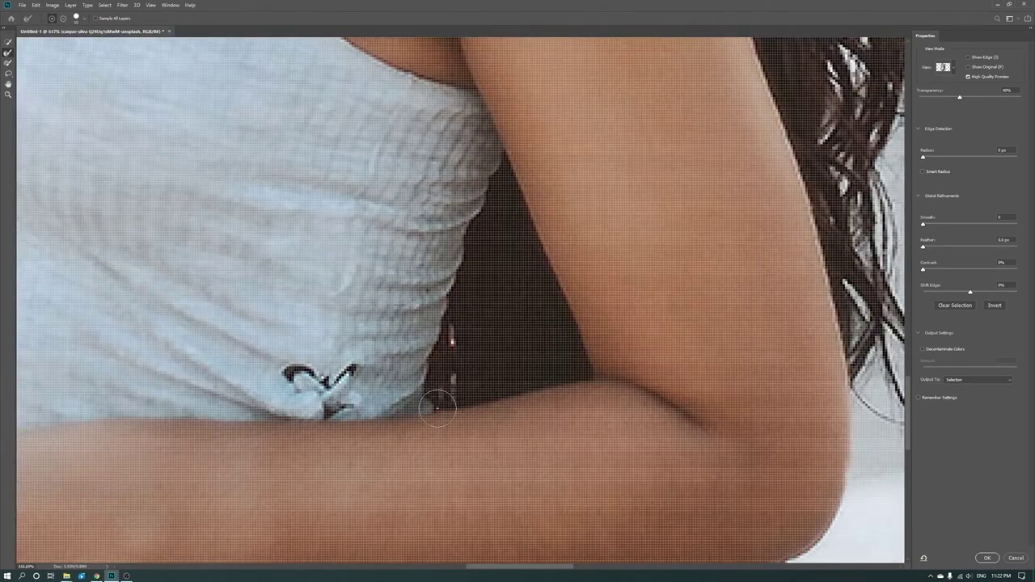
scroll(453, 346, "down", 2)
scroll(451, 393, "down", 2)
scroll(437, 364, "down", 3)
scroll(467, 101, "up", 5)
scroll(467, 101, "up", 4)
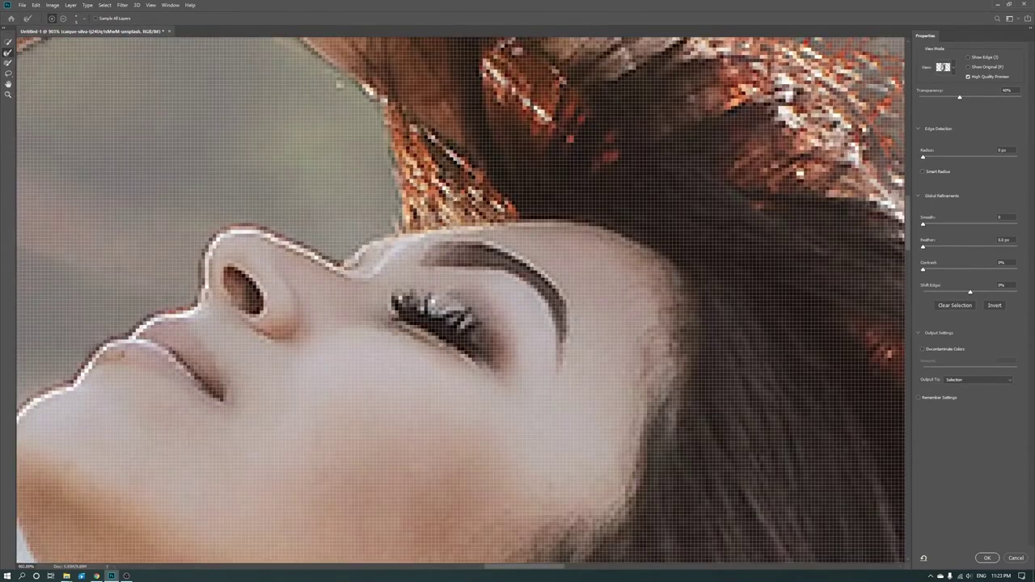
left_click_drag(391, 118, 402, 212)
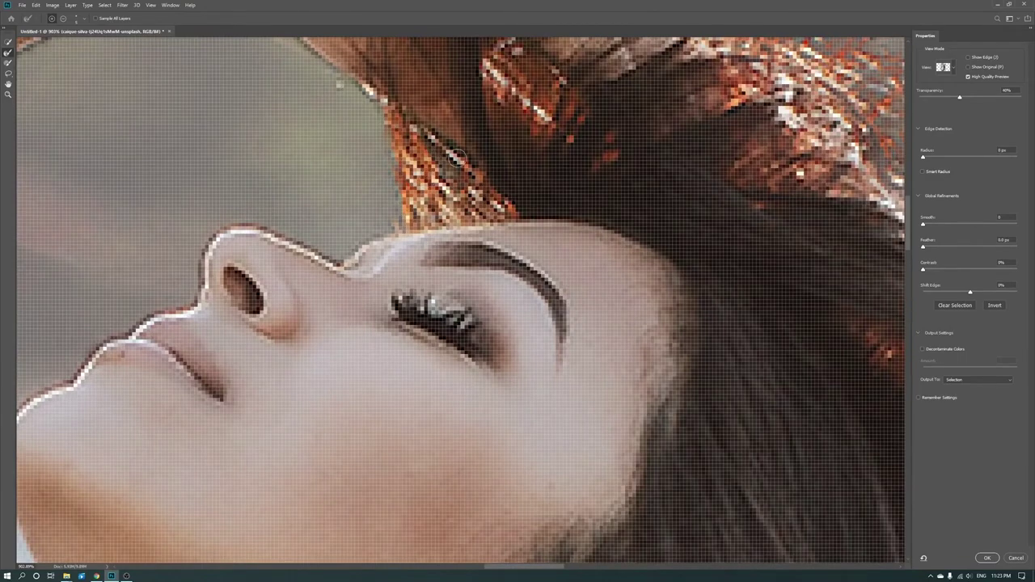
Preview the cutout against plain white to check the refined edges.
scroll(396, 208, "down", 5)
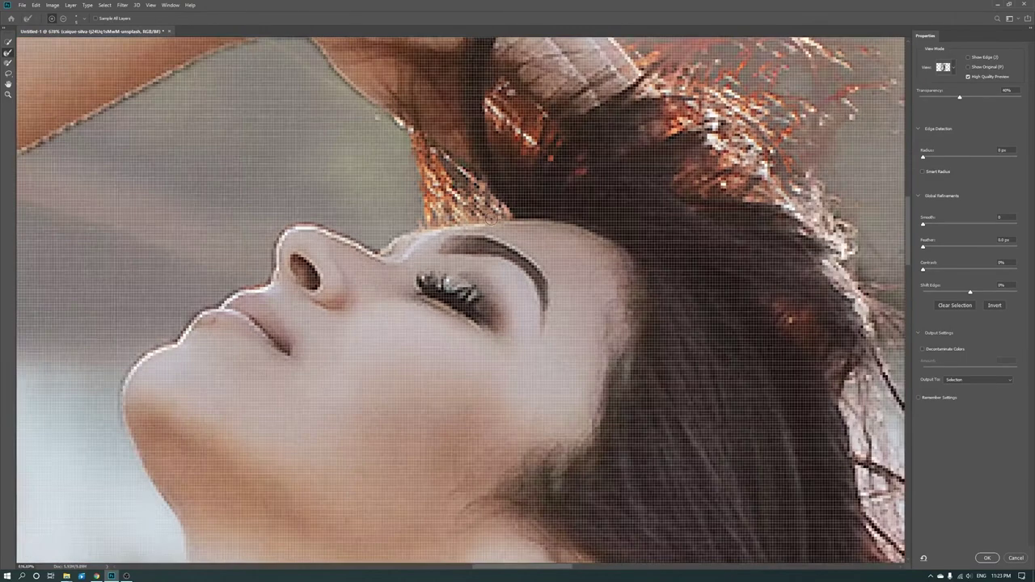
scroll(486, 140, "up", 2)
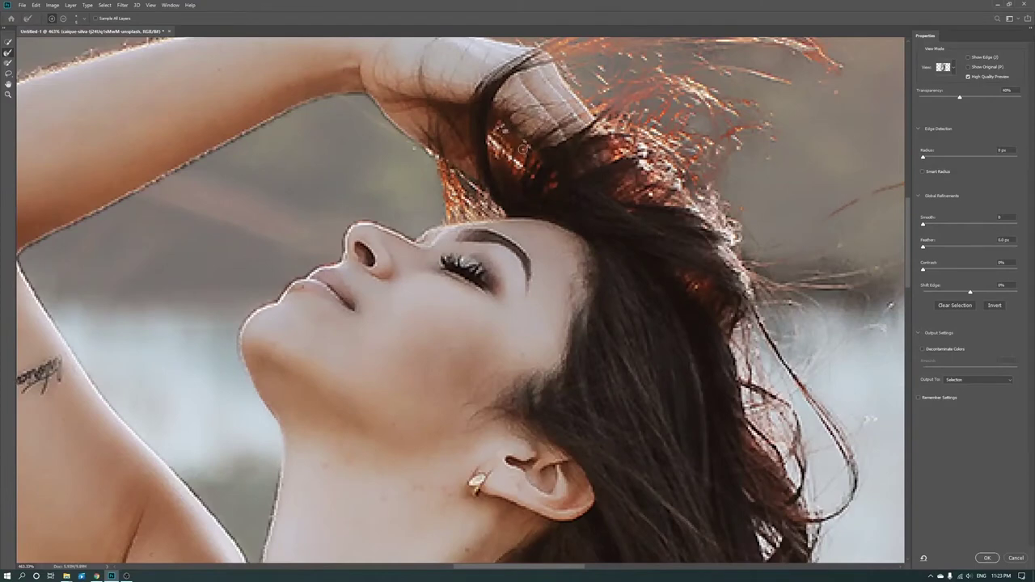
scroll(522, 148, "down", 3)
scroll(509, 210, "down", 2)
scroll(493, 283, "down", 2)
scroll(477, 364, "down", 2)
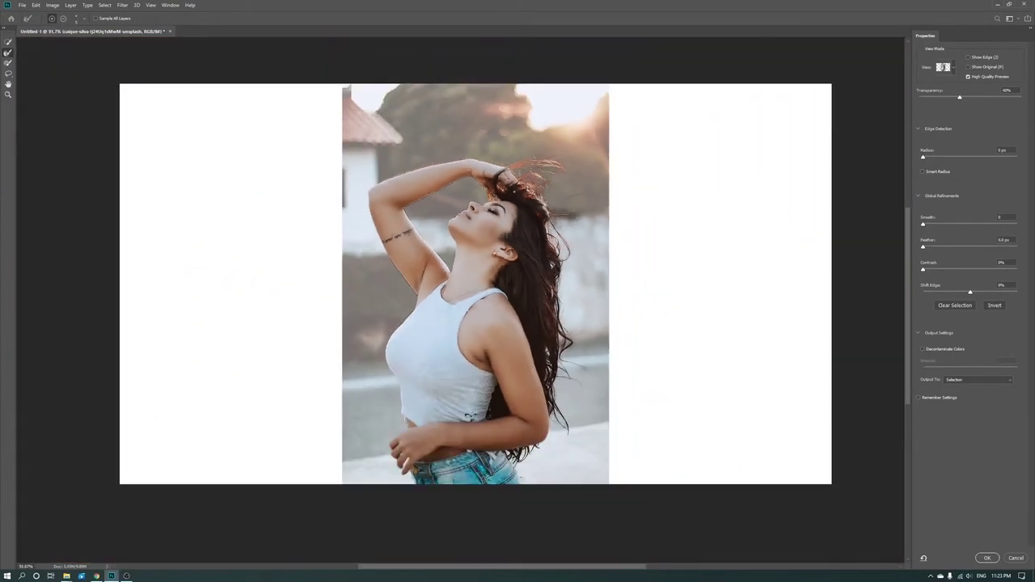
left_click_drag(958, 99, 1020, 97)
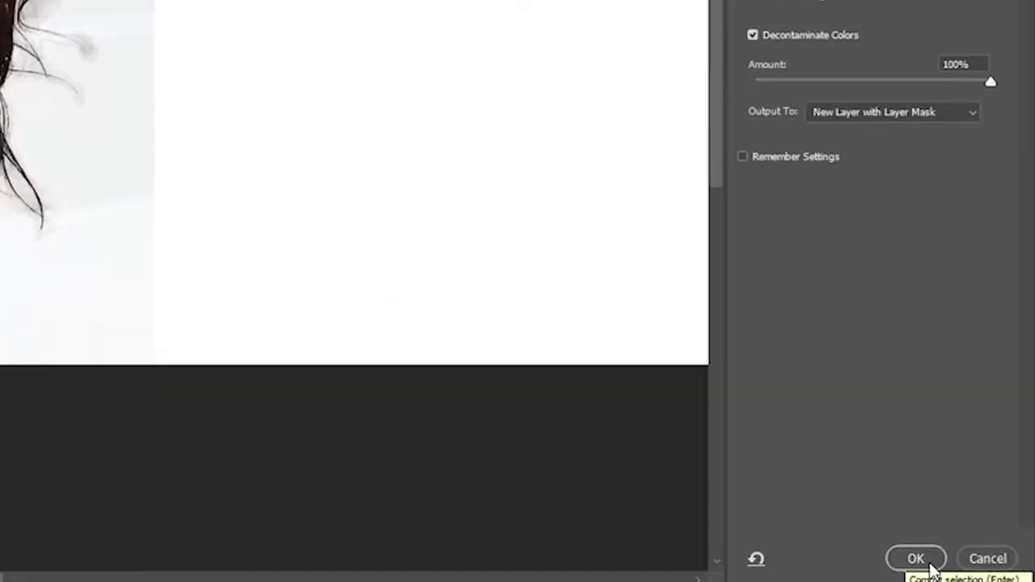
Output the refined selection as a masked layer and hide the woman cutout.
left_click(928, 564)
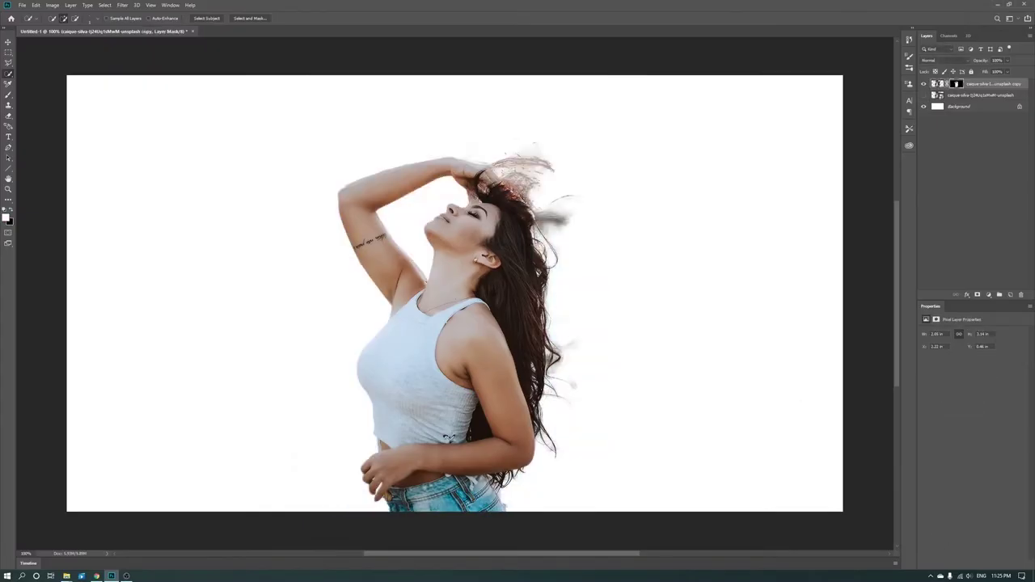
scroll(547, 341, "down", 1)
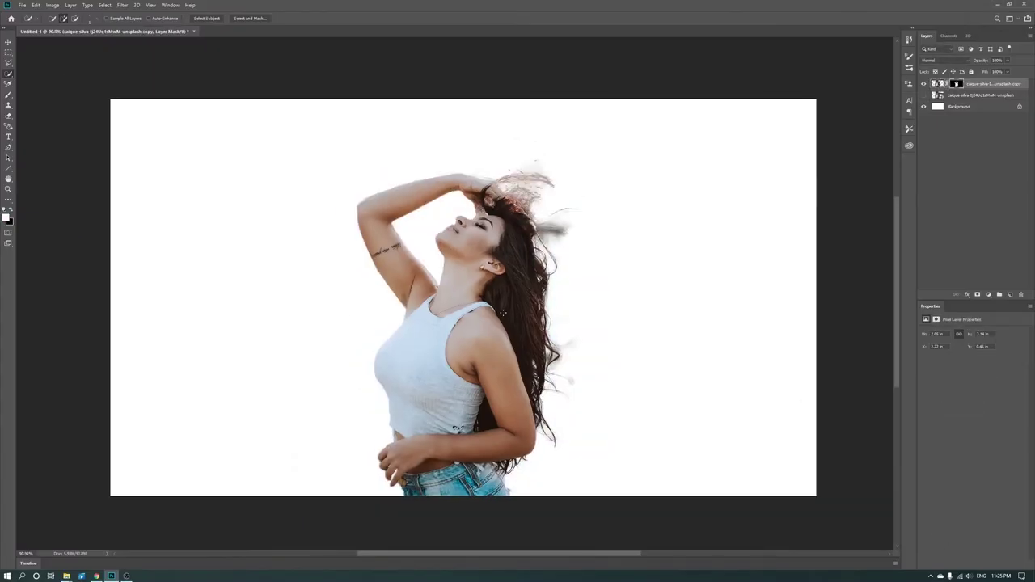
scroll(502, 311, "down", 2)
key("v")
left_click(923, 83)
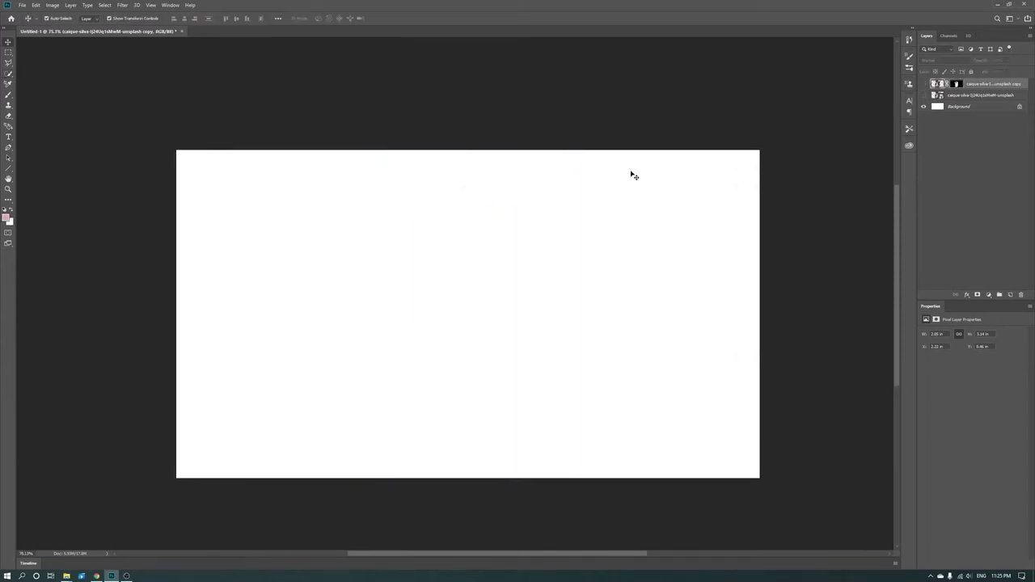
Place the brown swirl PNG above the Background layer and hide it.
left_click(242, 292)
left_click_drag(441, 282, 519, 312)
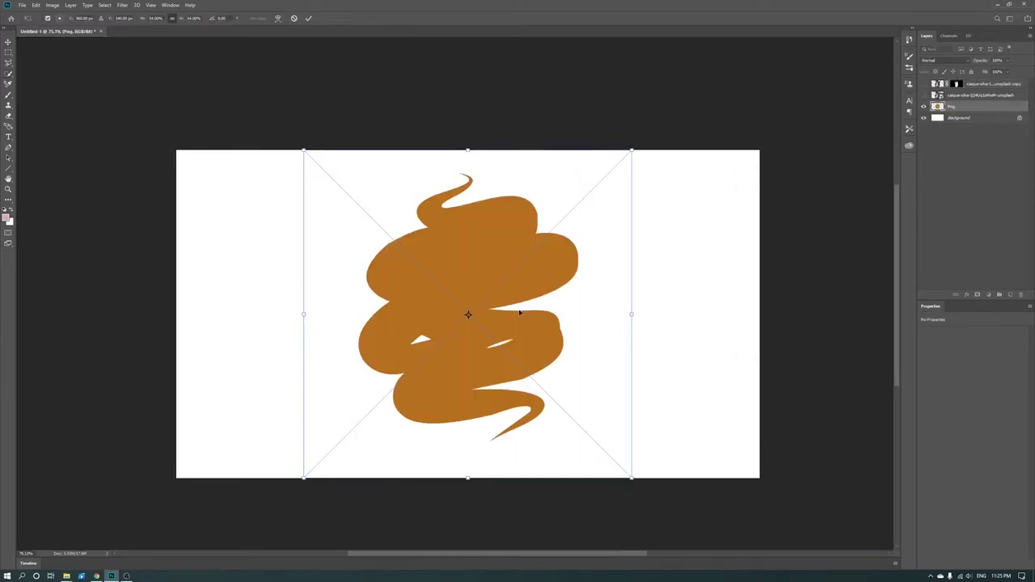
left_click(308, 18)
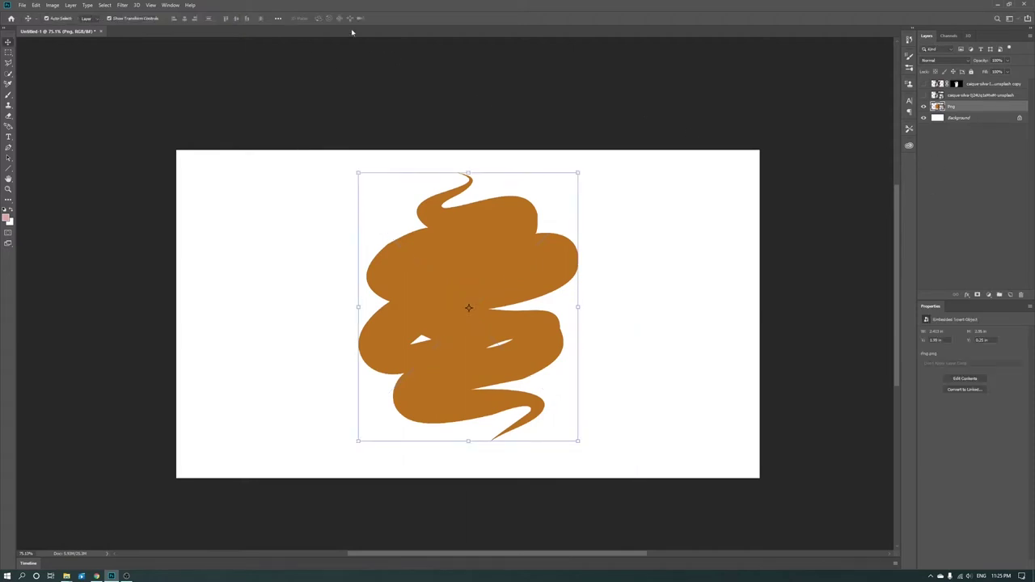
left_click(924, 107)
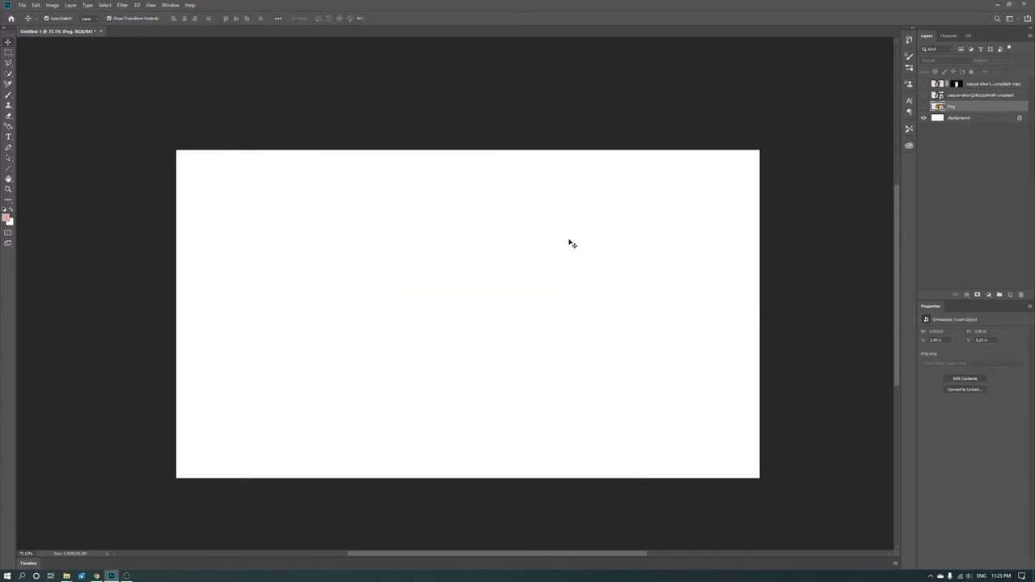
Give the Background layer a radial pink Foreground to Transparent Gradient Overlay at 100% opacity.
double_click(986, 107)
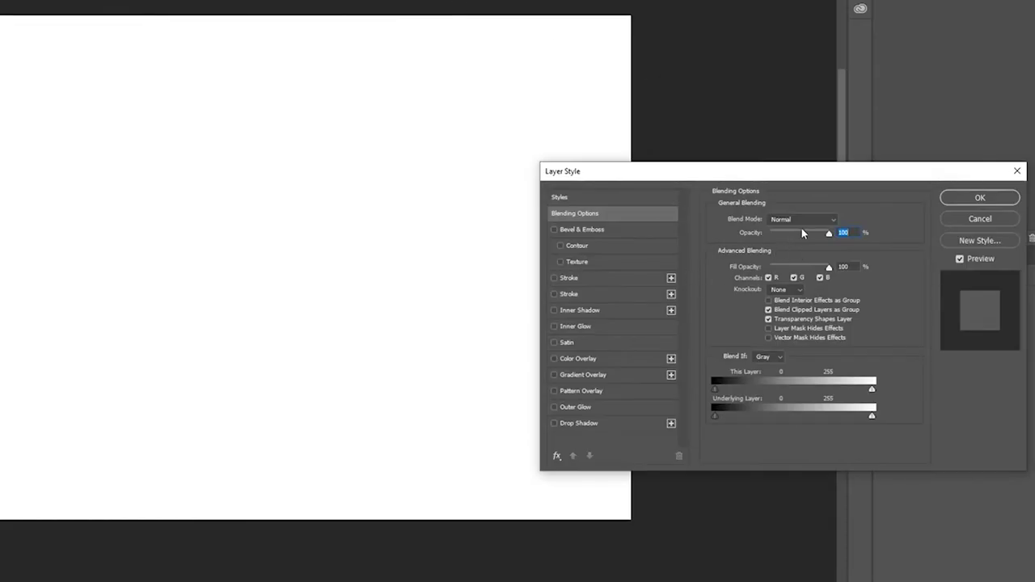
left_click(579, 375)
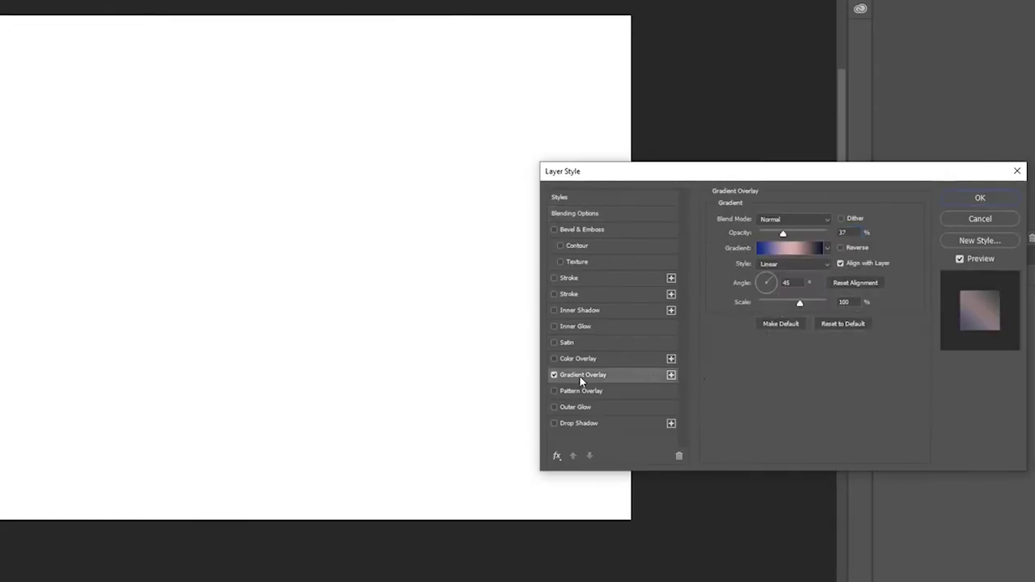
left_click(843, 323)
left_click(788, 242)
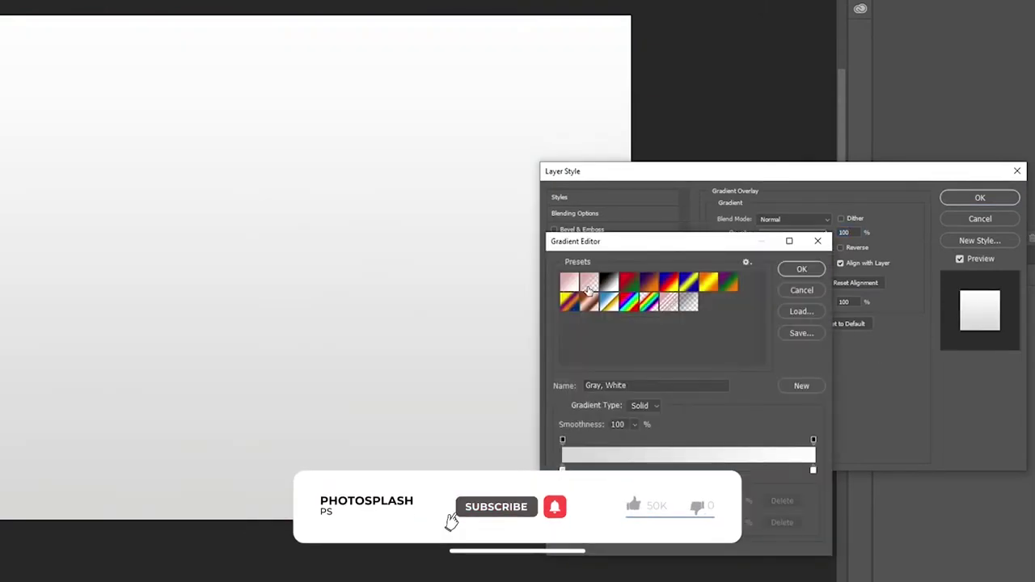
left_click(569, 283)
left_click(804, 270)
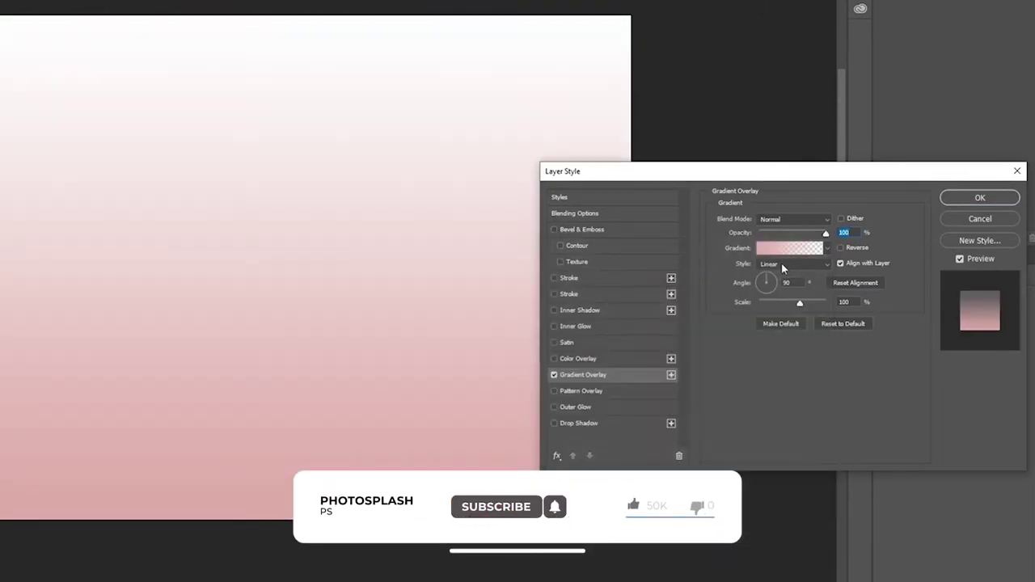
left_click(793, 263)
left_click(772, 274)
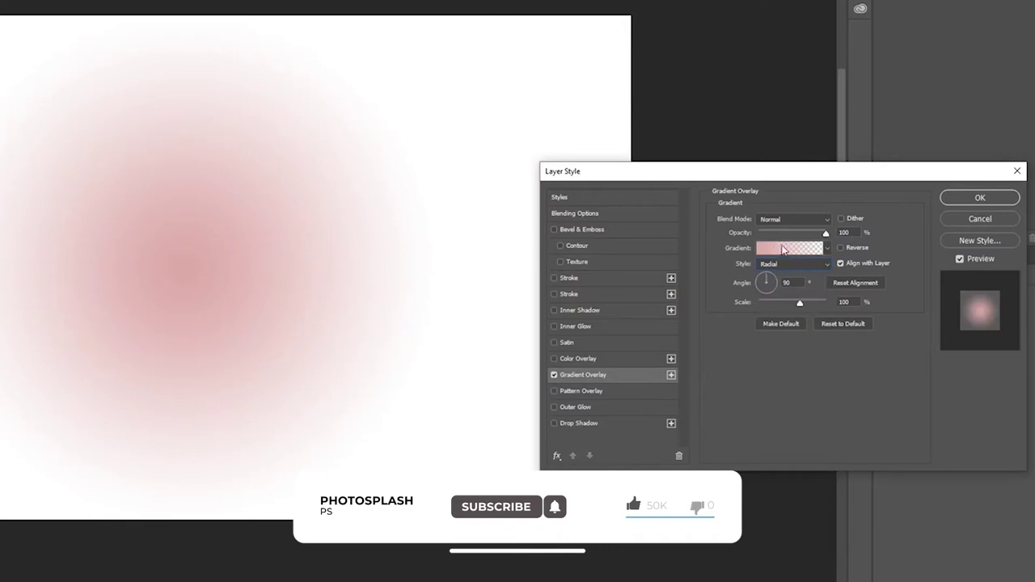
left_click(782, 253)
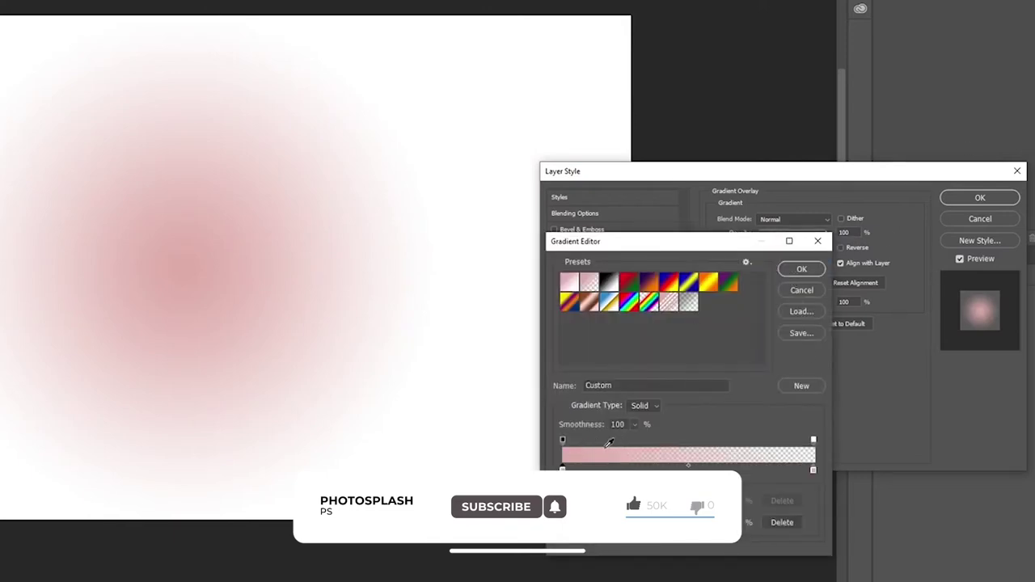
left_click(801, 268)
left_click(987, 200)
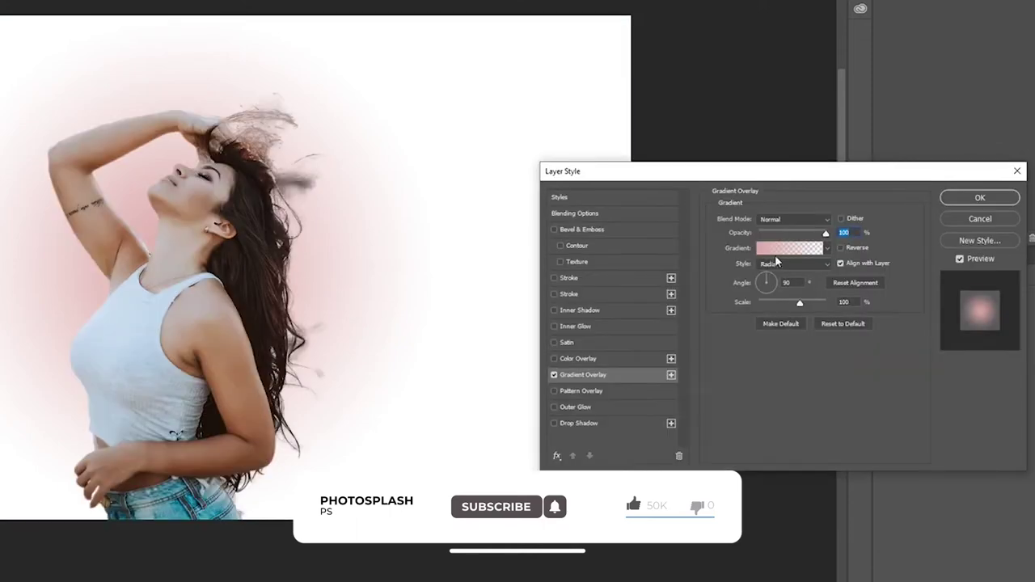
Set the gradient's left stop to light blue c6dcf1, fading into teal.
left_click(775, 253)
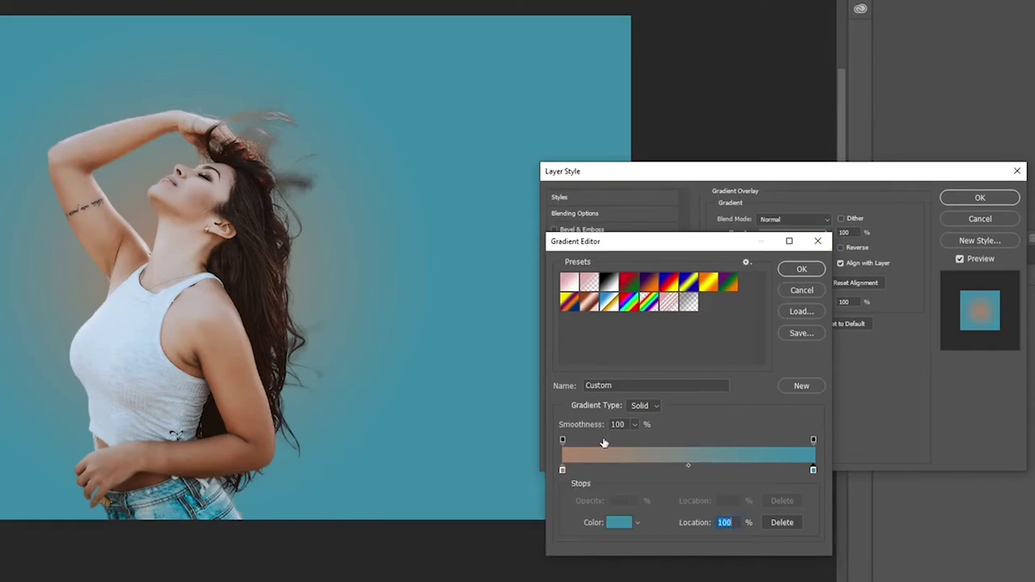
left_click(562, 469)
left_click(618, 522)
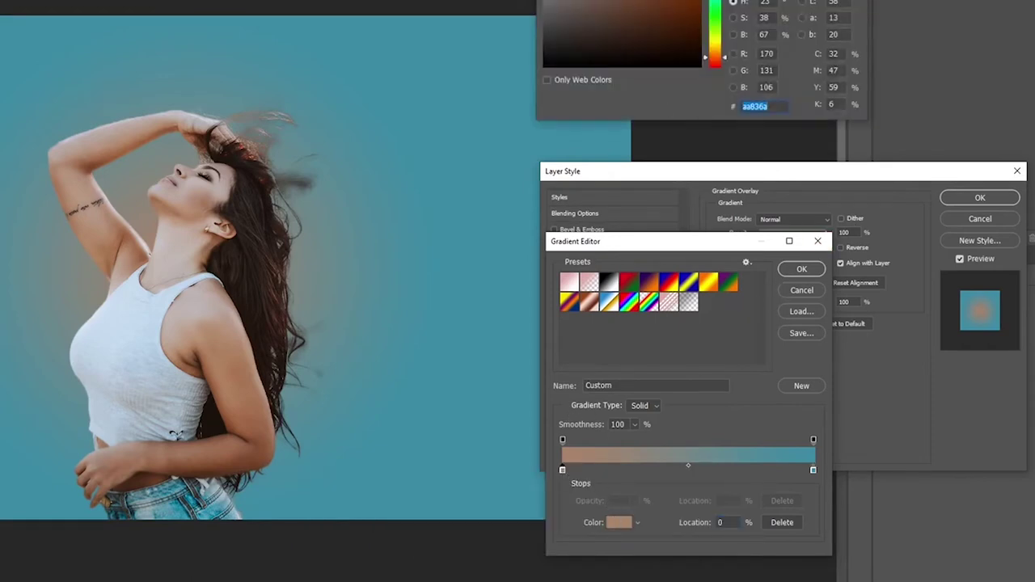
left_click(185, 192)
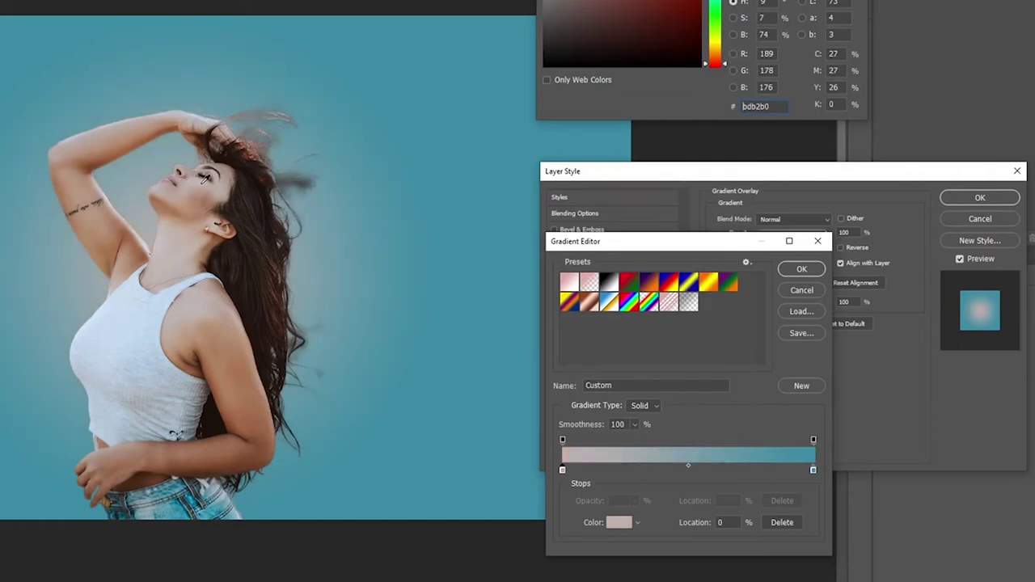
left_click(174, 293)
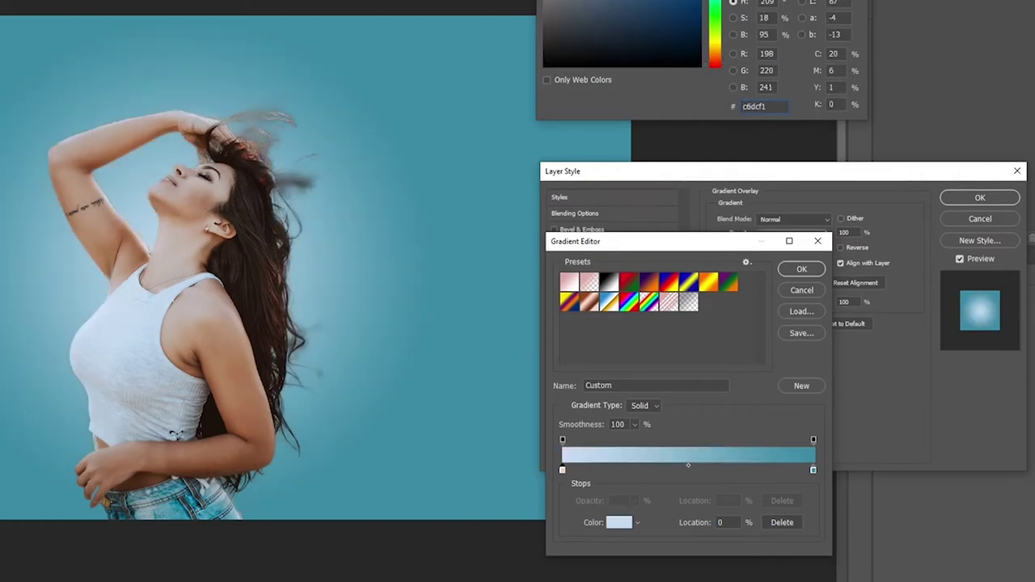
key("Return")
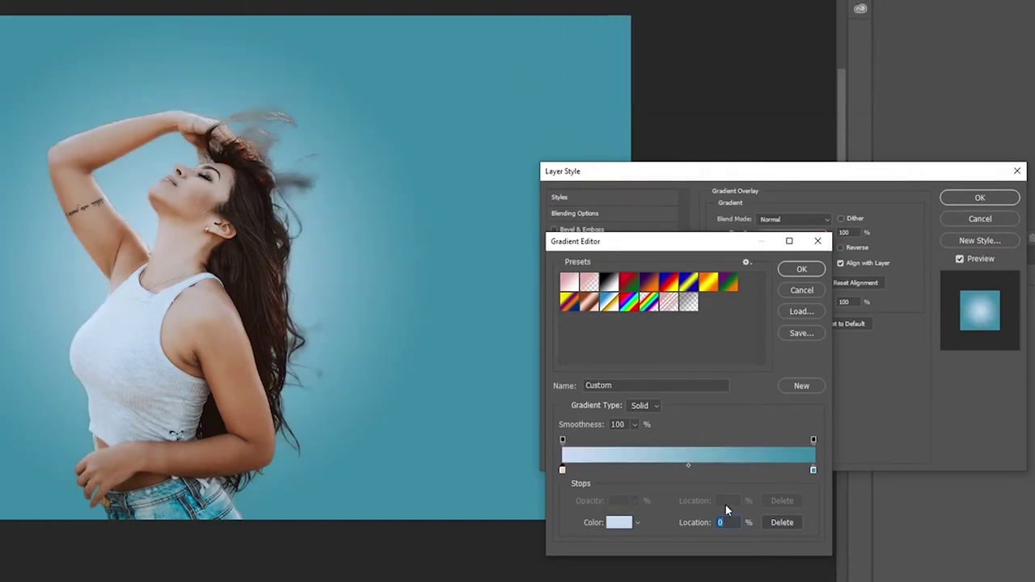
left_click(801, 269)
Lower the gradient overlay to 95% opacity and about 93% scale.
left_click_drag(825, 233, 819, 233)
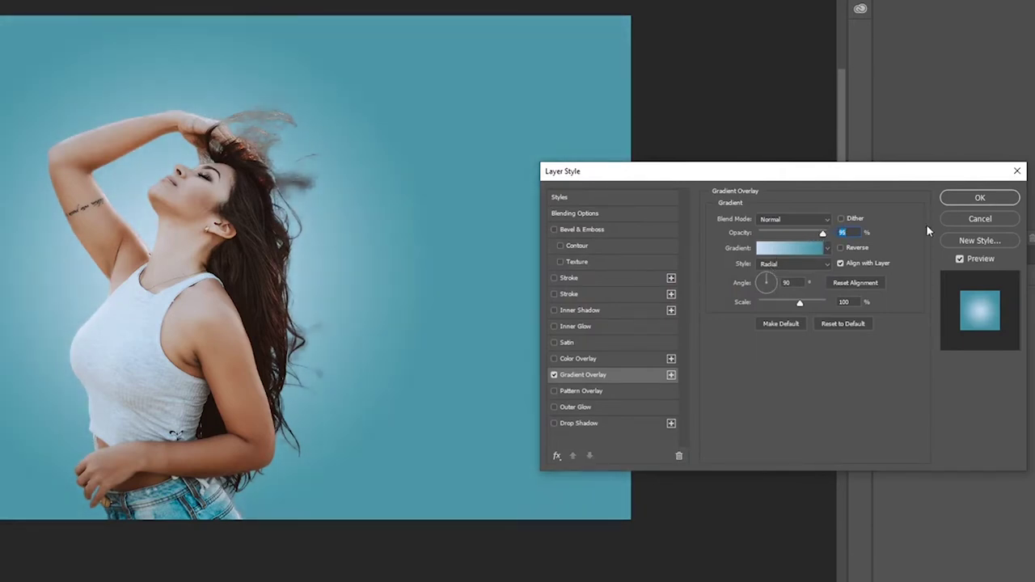
left_click_drag(803, 310, 792, 306)
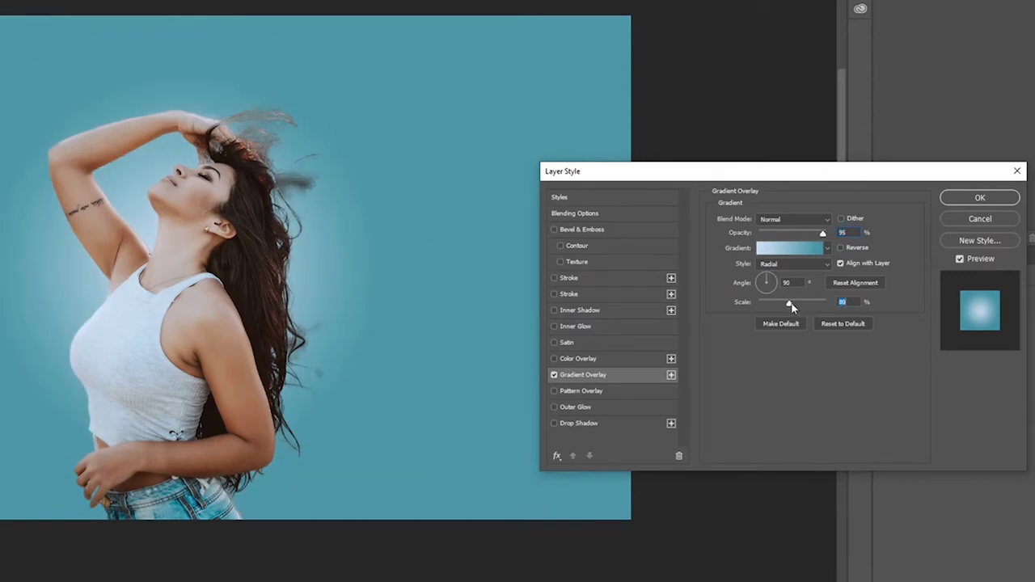
left_click(978, 197)
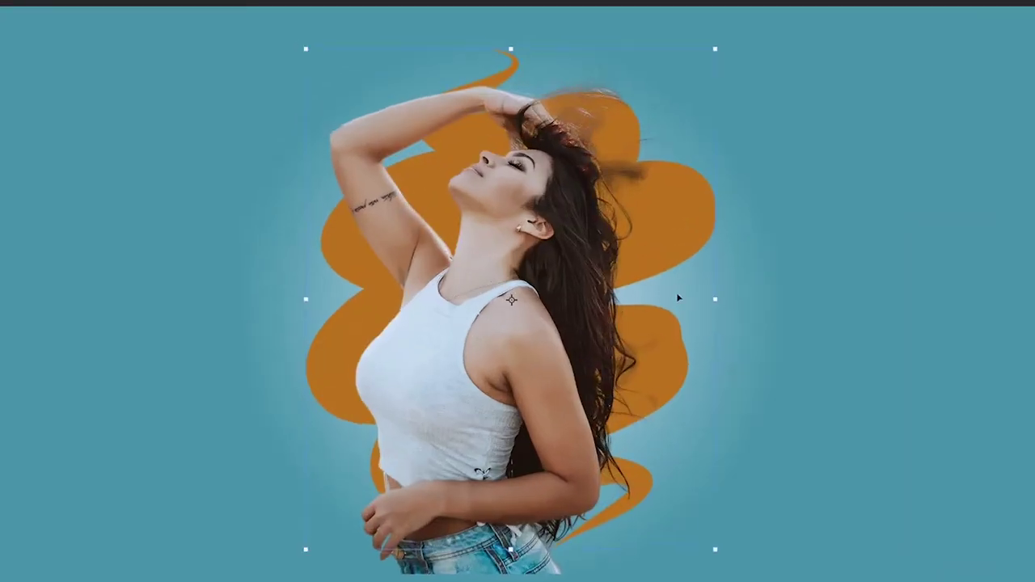
Resize the swirl to about 2.417 × 2.953 in and centre it behind the woman.
left_click_drag(676, 296, 653, 301)
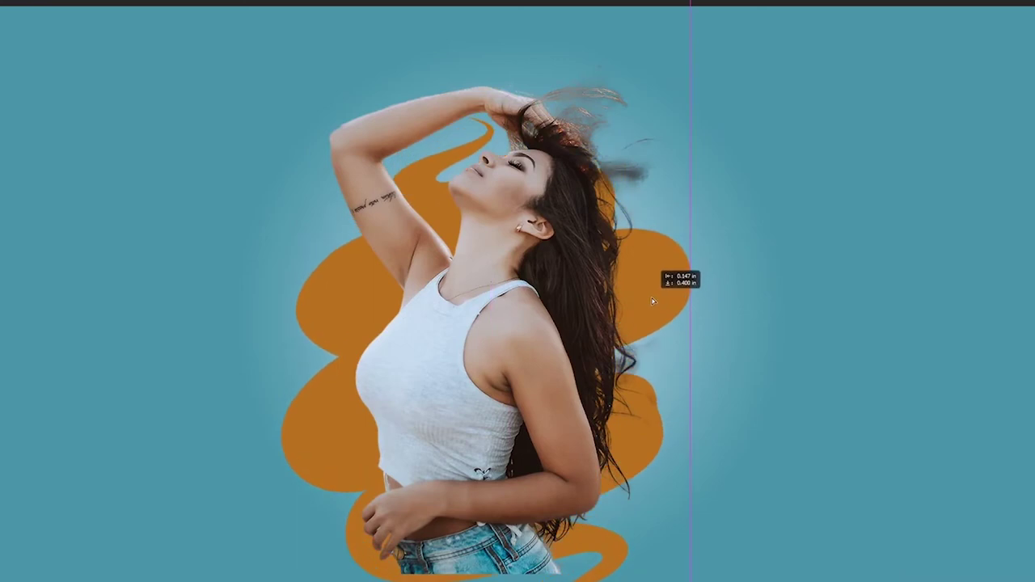
left_click_drag(653, 301, 653, 279)
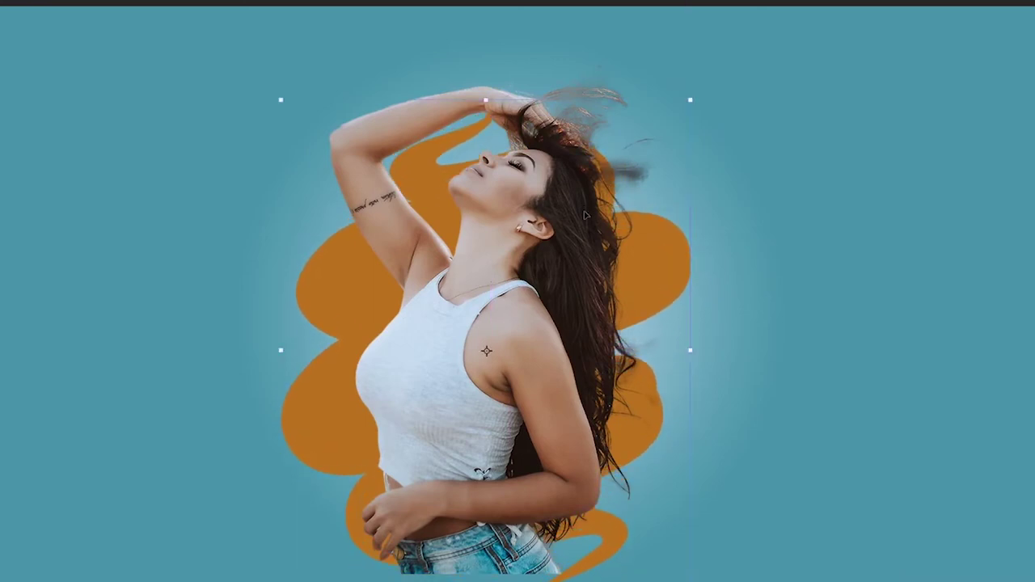
mouse_move(661, 129)
left_mouse_down()
mouse_move(683, 98)
mouse_move(683, 6)
left_mouse_up()
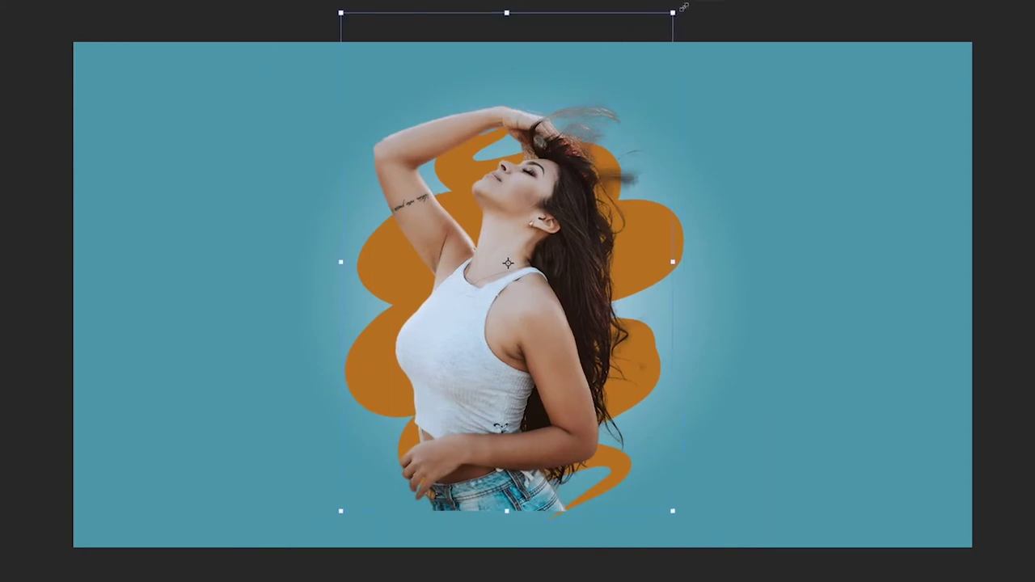
left_click_drag(548, 218, 550, 196)
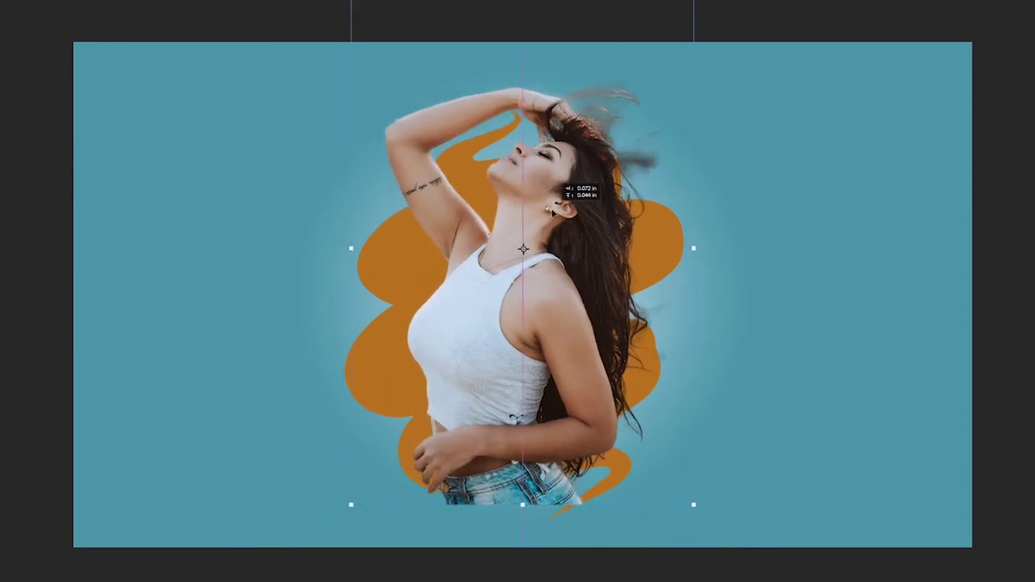
left_click_drag(548, 212, 547, 205)
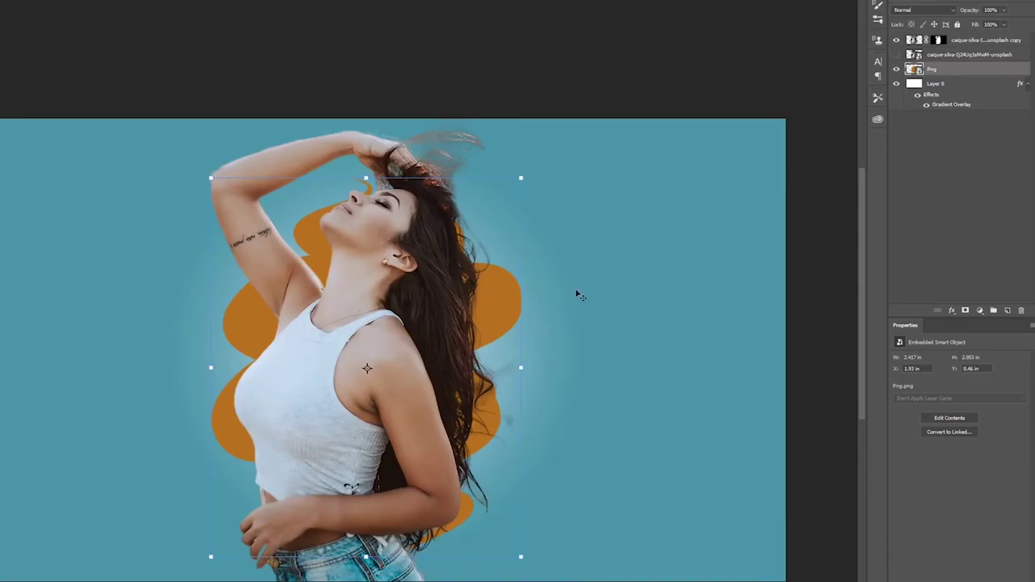
Load the swirl as a selection, rasterize the Png layer and fill it light blue.
left_click(914, 69, "ctrl")
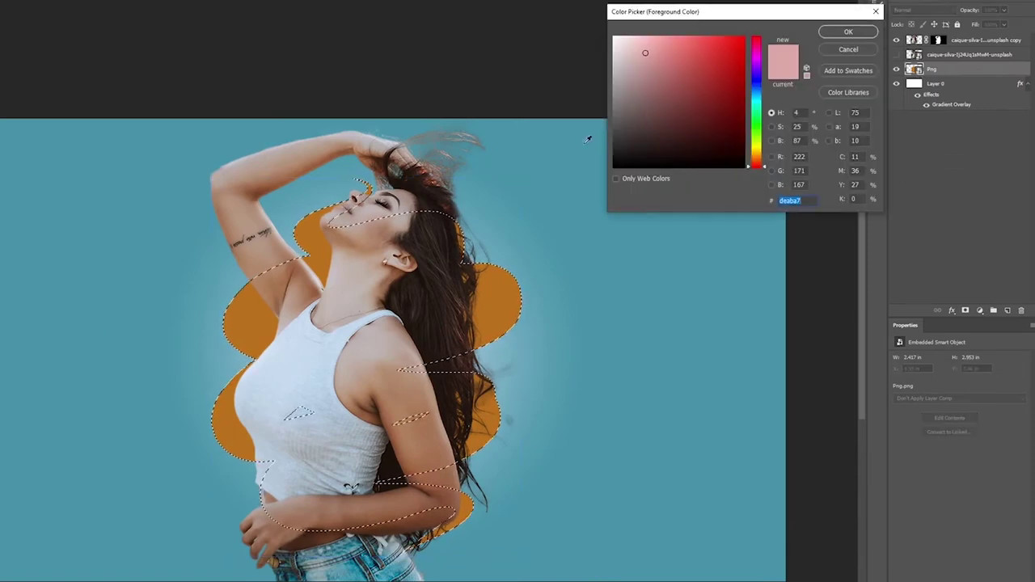
left_click_drag(639, 49, 623, 37)
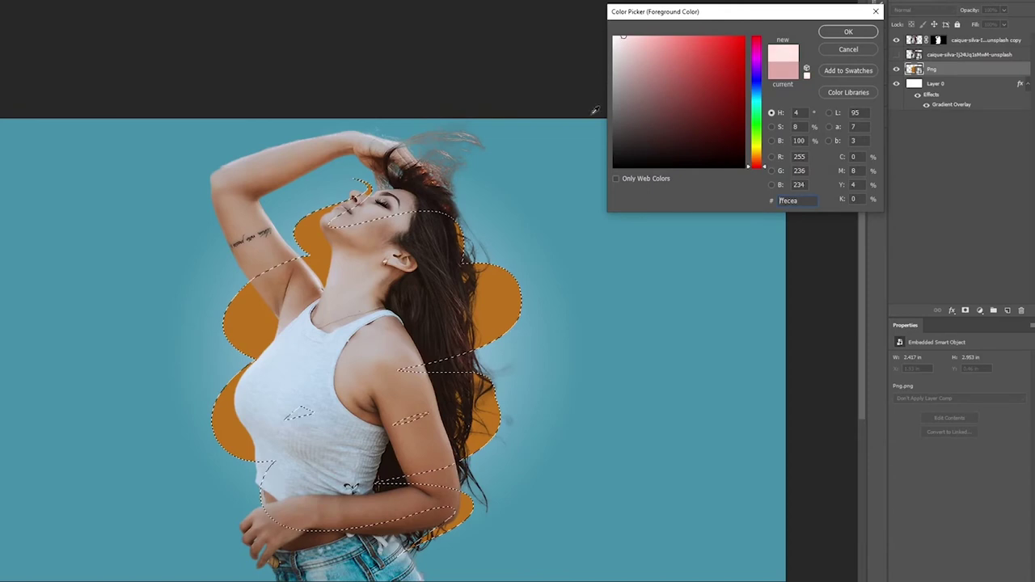
left_click(383, 337)
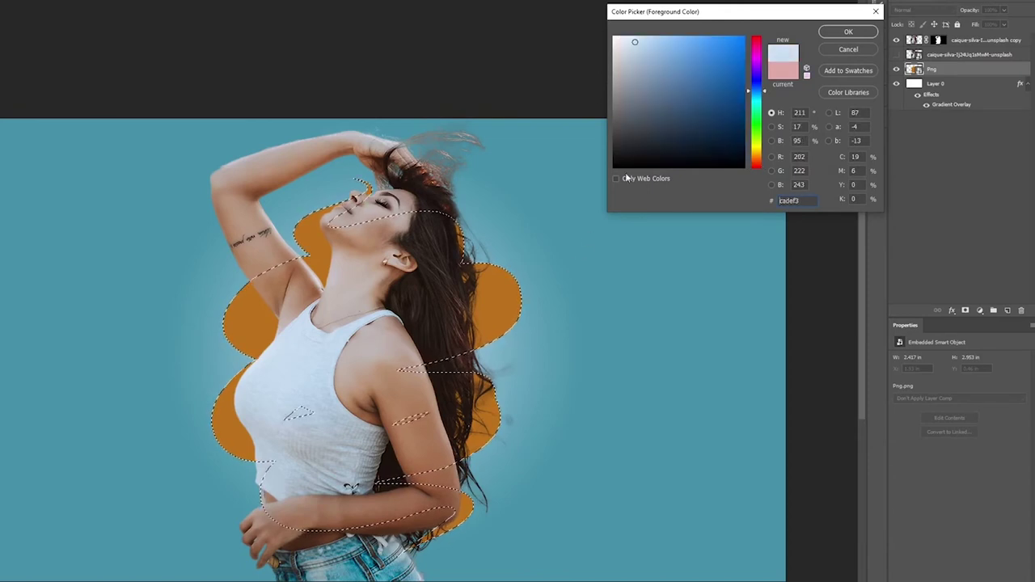
left_click(848, 32)
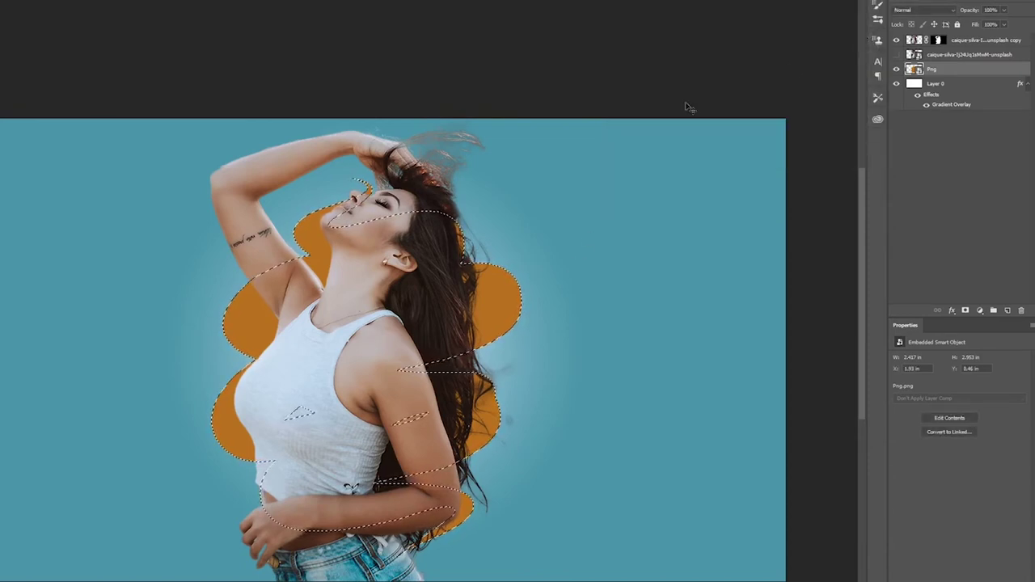
right_click(938, 74)
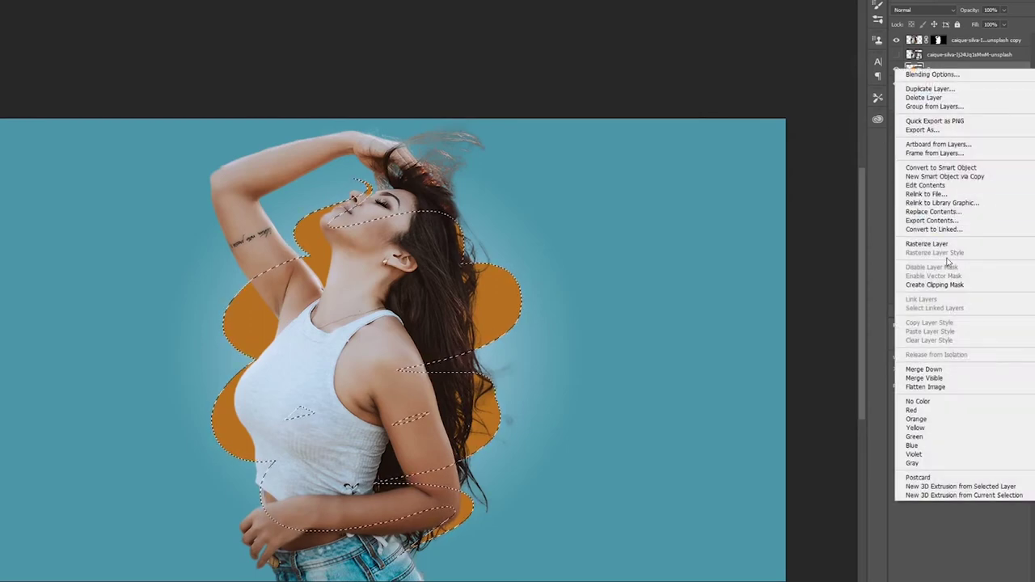
left_click(942, 245)
key("alt+BackSpace")
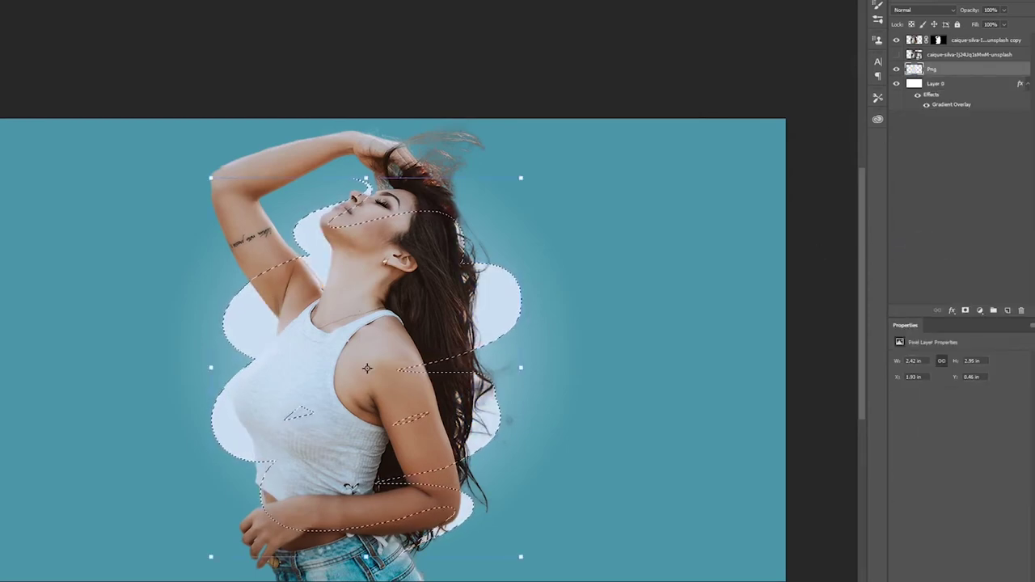
Refill the swirl selection with teal, then with dark teal #004f6a.
left_click_drag(676, 40, 677, 39)
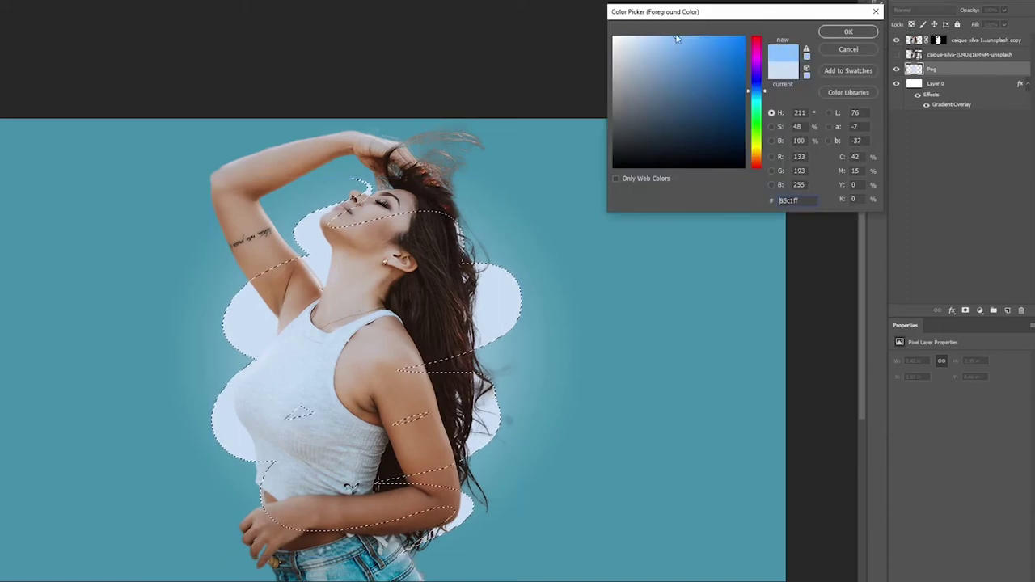
left_click(599, 346)
left_click(848, 33)
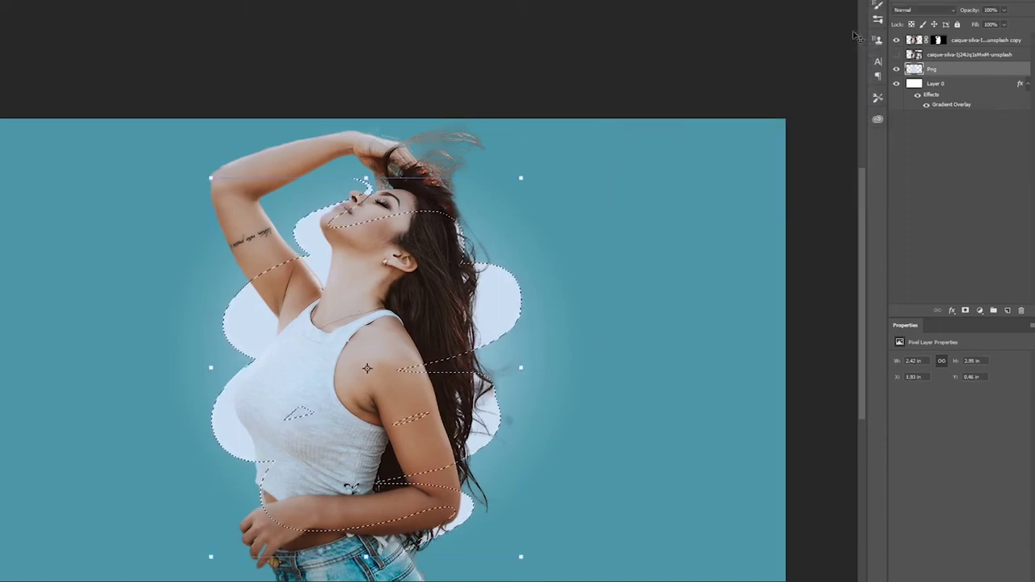
key("alt+BackSpace")
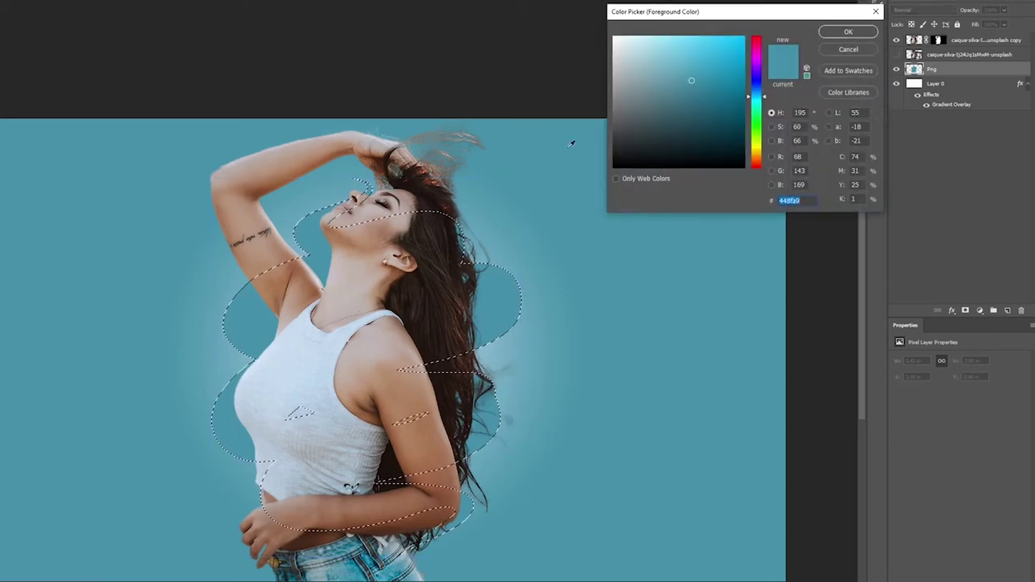
type("004f6a")
left_click_drag(748, 113, 765, 114)
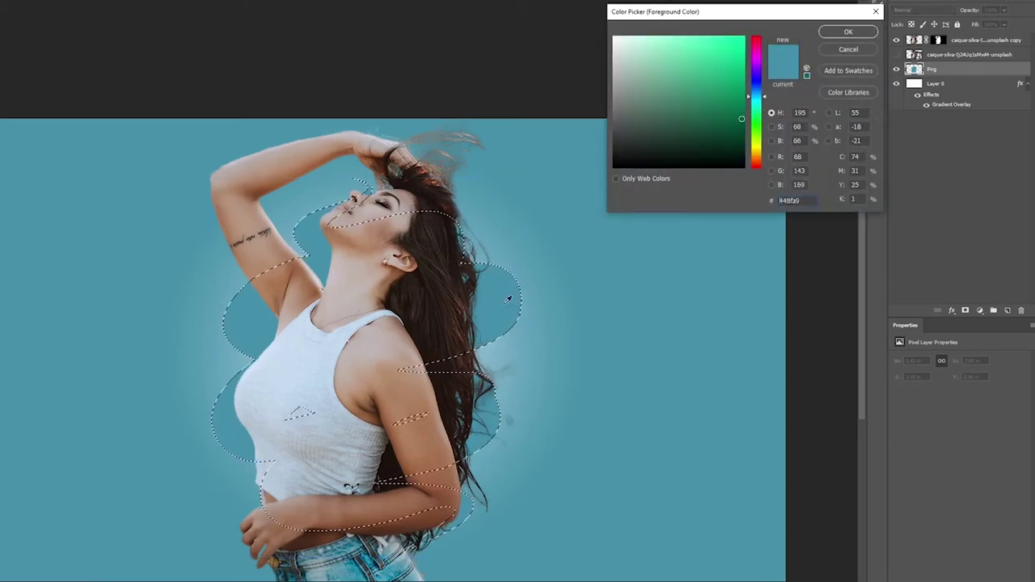
left_click(848, 32)
key("alt+BackSpace")
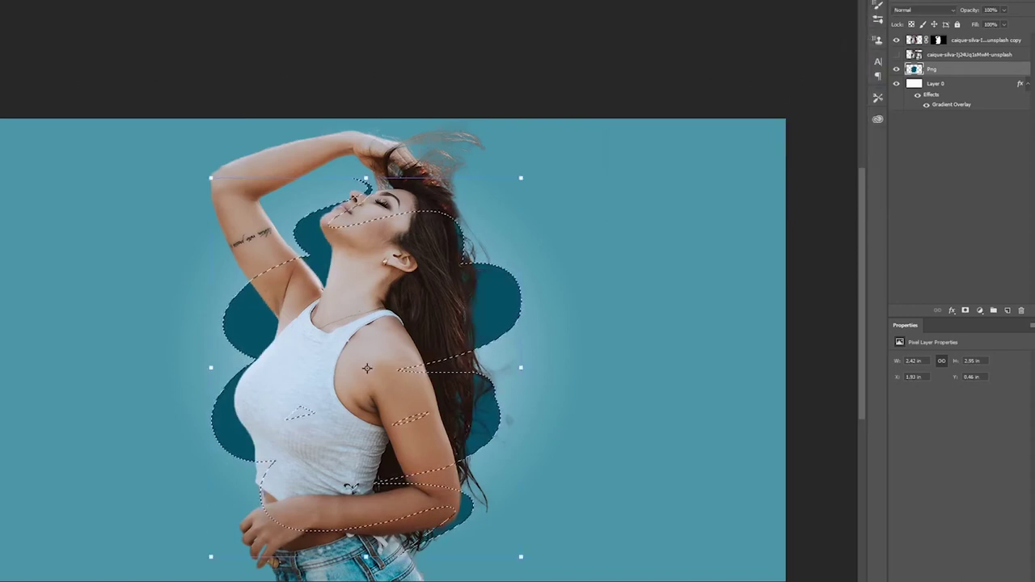
left_click(954, 202)
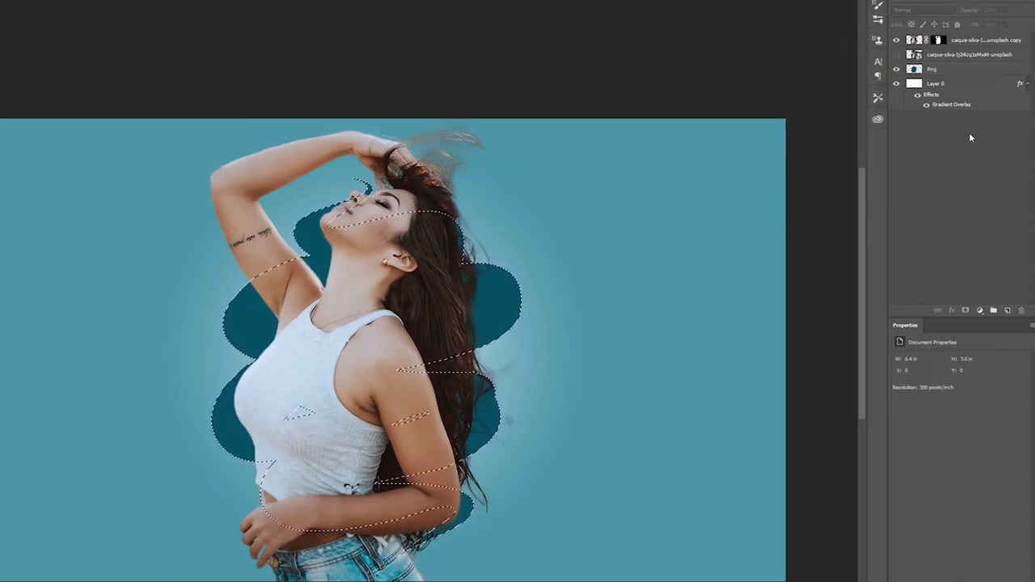
Mask out the top copy's hip, waist, arm and shoulder where the scribble crosses.
left_click(903, 43)
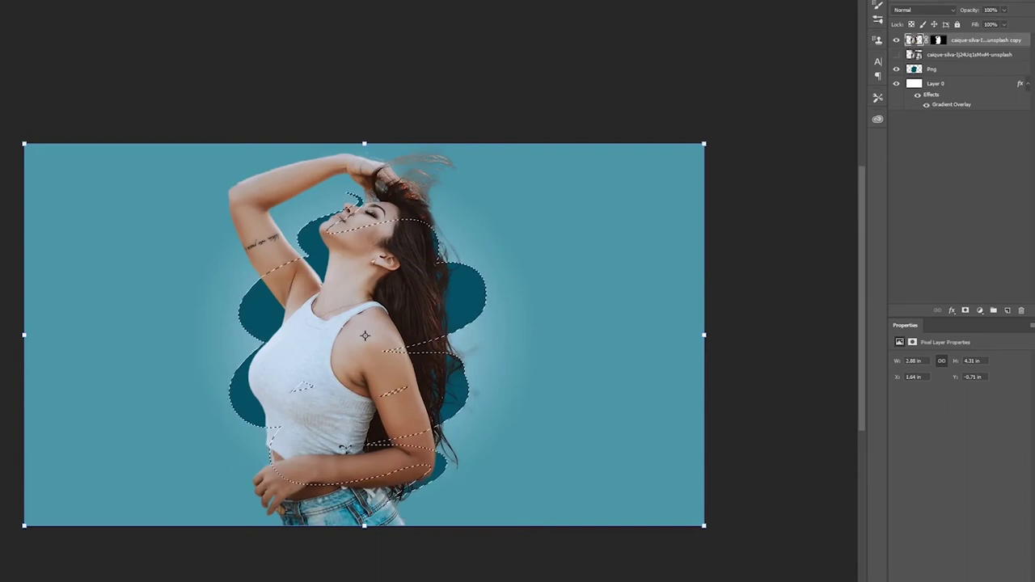
key("ctrl+a")
scroll(303, 387, "up", 3)
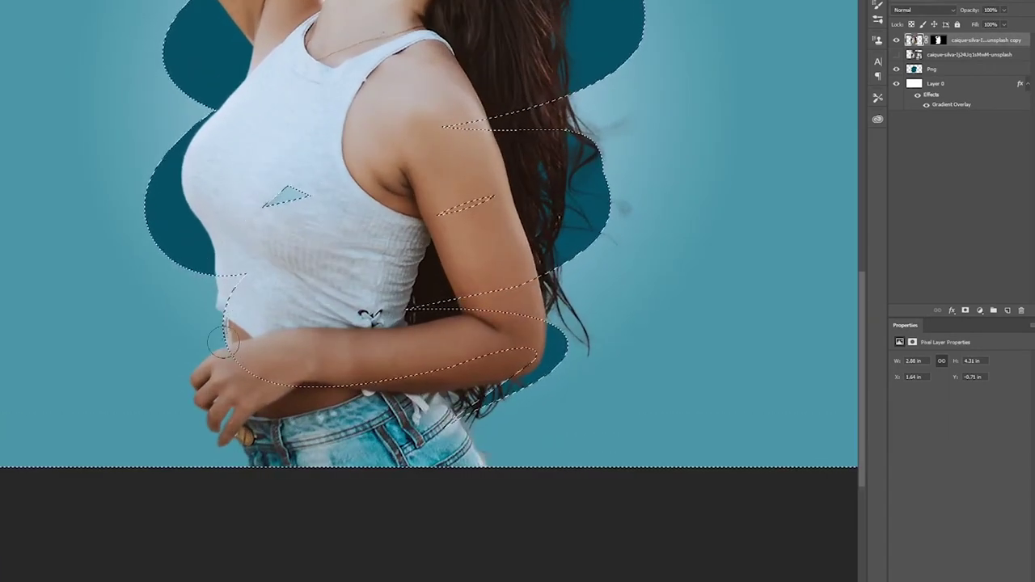
mouse_move(259, 390)
left_mouse_down()
mouse_move(220, 327)
mouse_move(226, 267)
left_mouse_up()
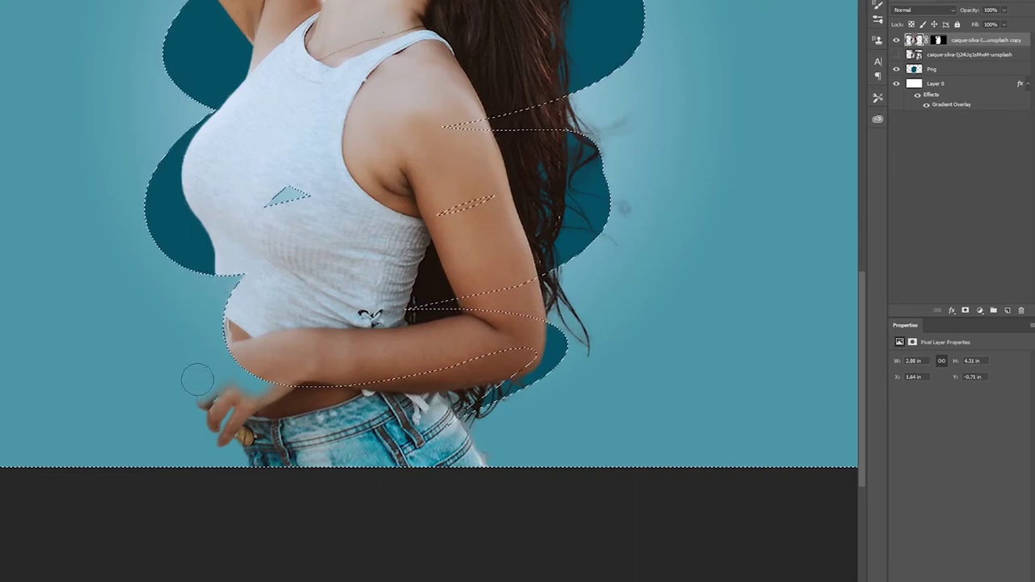
mouse_move(196, 374)
left_mouse_down()
mouse_move(250, 420)
mouse_move(315, 428)
mouse_move(335, 480)
mouse_move(408, 412)
mouse_move(386, 490)
mouse_move(439, 410)
mouse_move(482, 304)
left_mouse_up()
left_click_drag(441, 212, 491, 197)
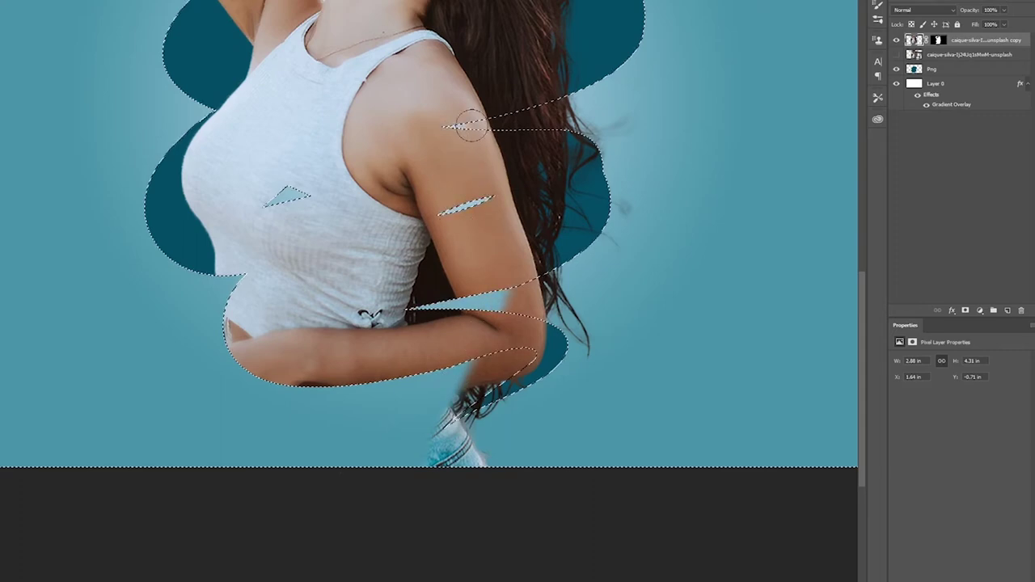
mouse_move(469, 120)
left_mouse_down()
mouse_move(469, 144)
mouse_move(566, 129)
mouse_move(612, 146)
mouse_move(564, 303)
mouse_move(521, 322)
mouse_move(584, 340)
mouse_move(520, 313)
mouse_move(465, 388)
mouse_move(460, 452)
left_mouse_up()
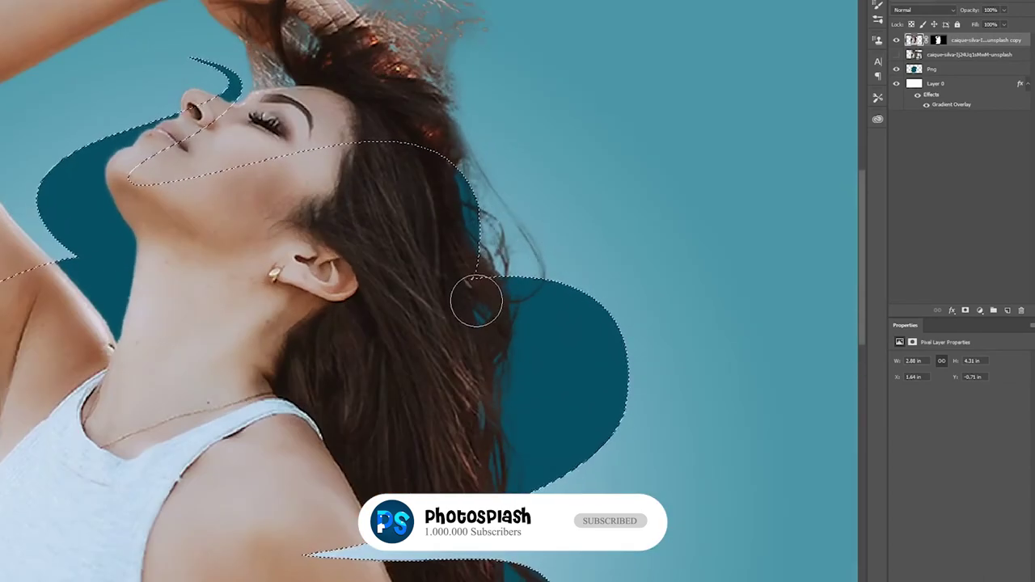
Touch up the layer mask along the hair edge and inspect the result.
left_click_drag(474, 300, 477, 186)
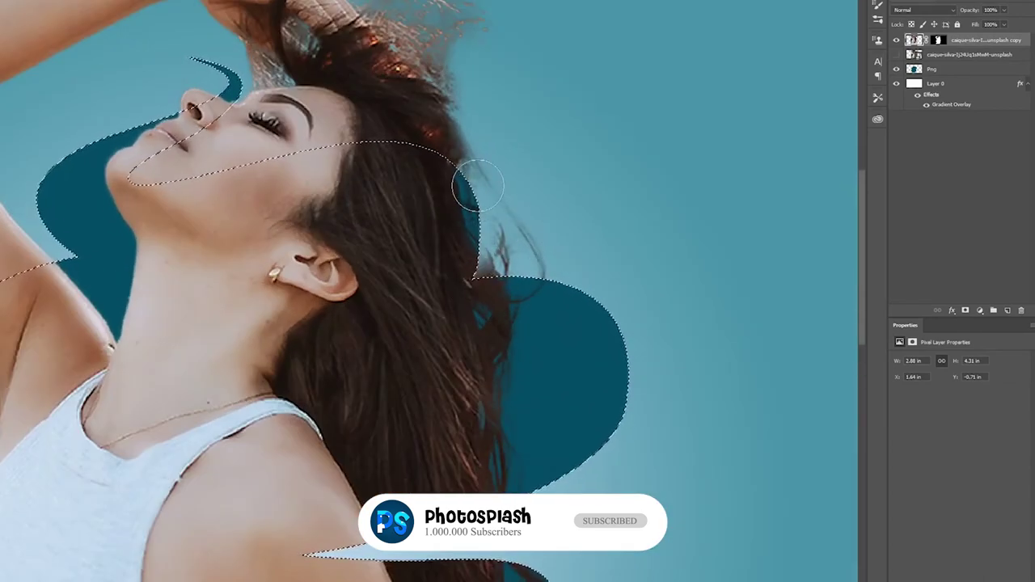
left_click_drag(548, 268, 446, 312)
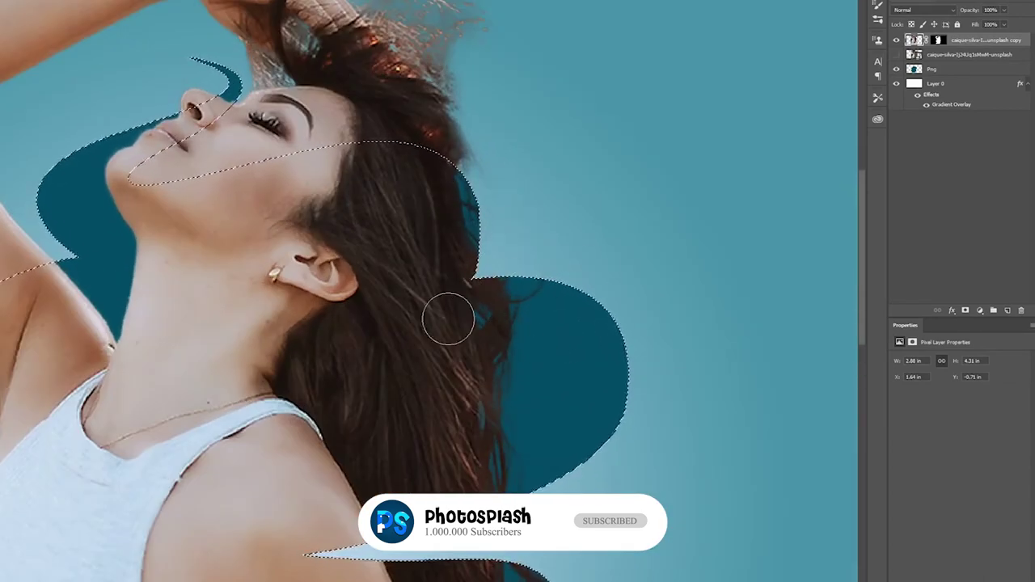
scroll(486, 463, "down", 2)
scroll(566, 266, "up", 2)
scroll(513, 328, "up", 1)
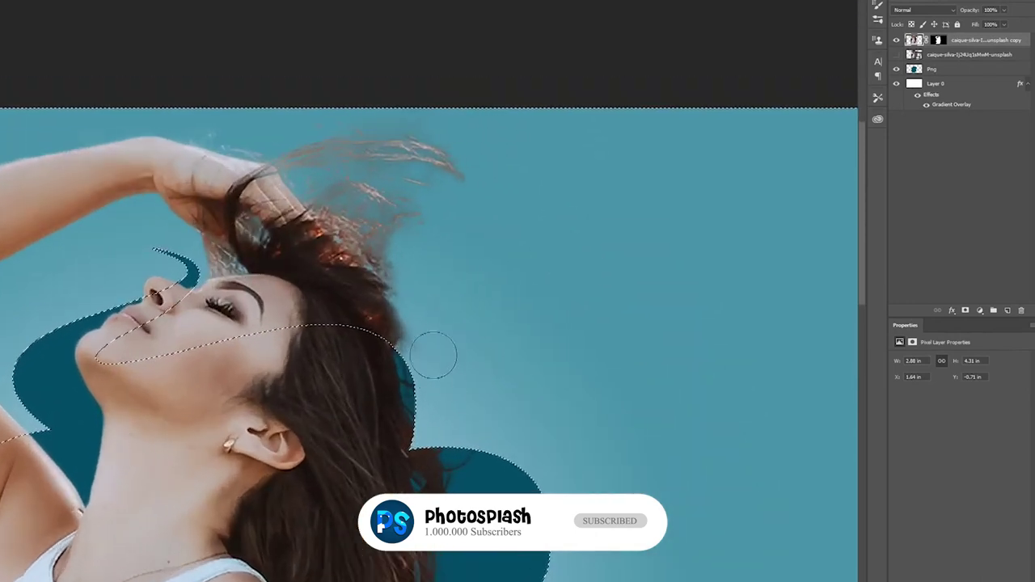
scroll(469, 387, "down", 1)
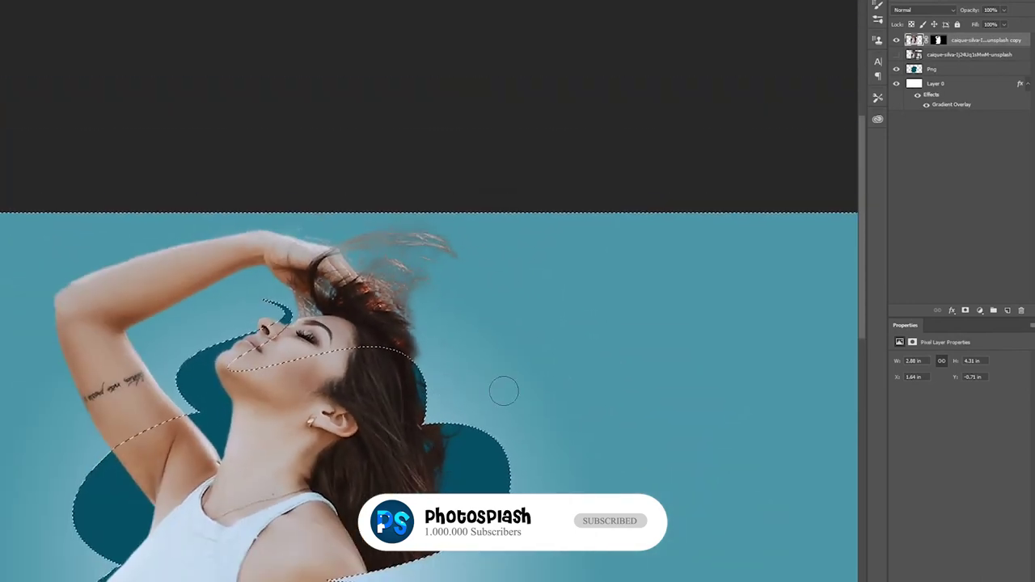
scroll(280, 310, "down", 1)
scroll(279, 310, "down", 1)
scroll(272, 365, "up", 1)
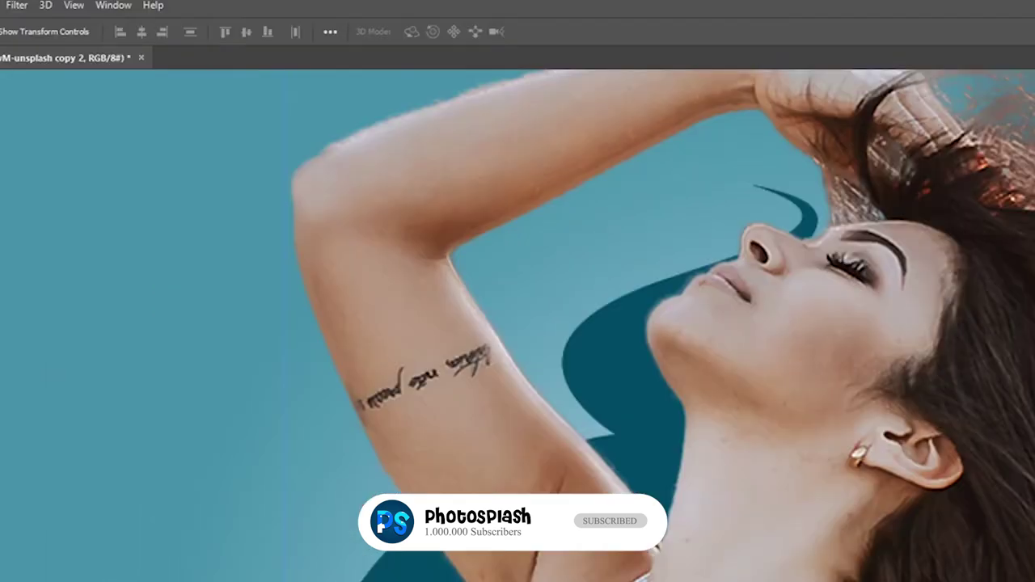
Apply the Stylize > Diffuse filter in Anisotropic mode to the woman.
left_click(16, 5)
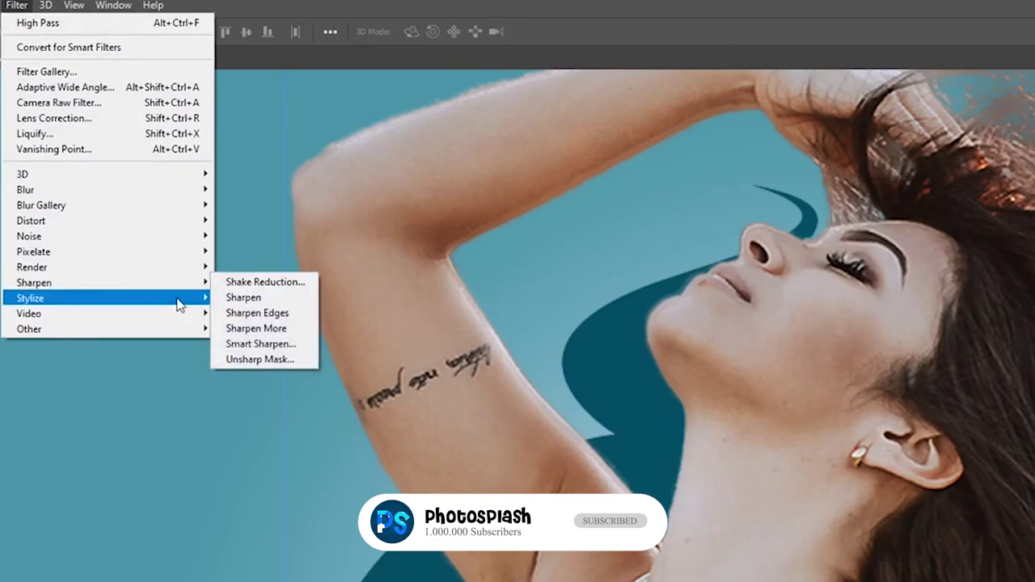
mouse_move(48, 298)
left_click(241, 299)
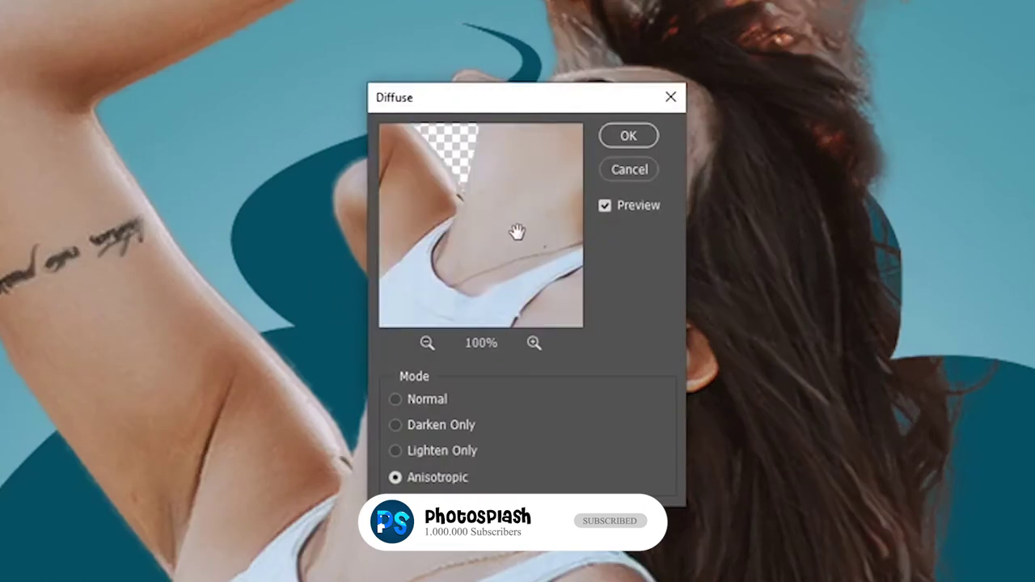
left_click(626, 137)
left_click(31, 9)
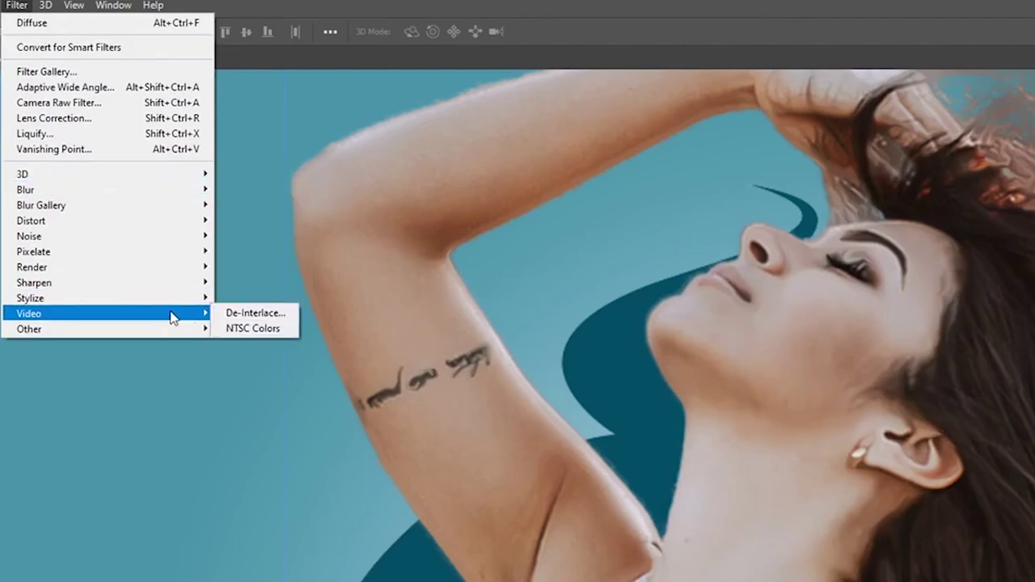
mouse_move(105, 328)
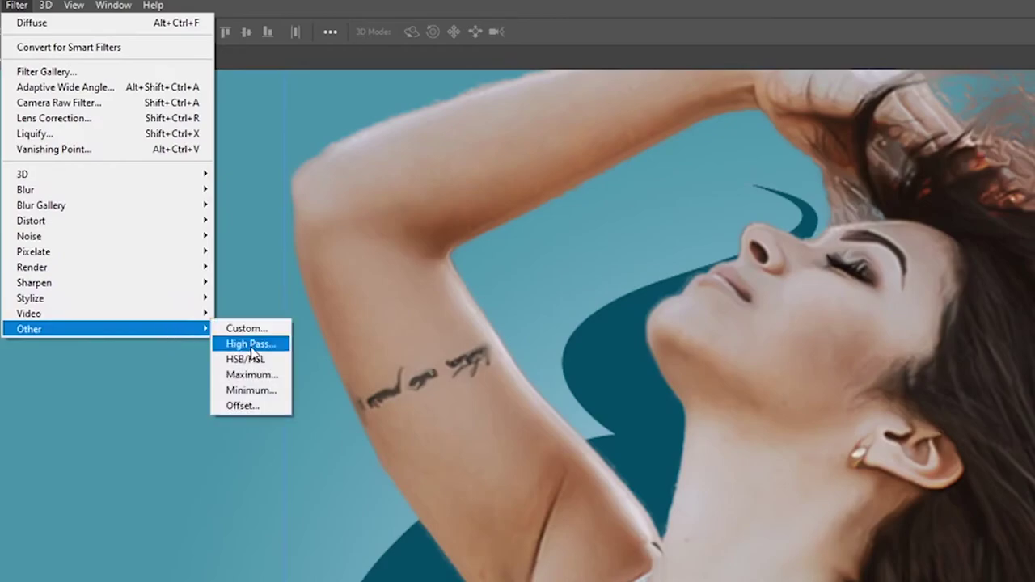
Apply High Pass with a lowered radius and move the masked woman copy lower in the stack.
left_click(247, 344)
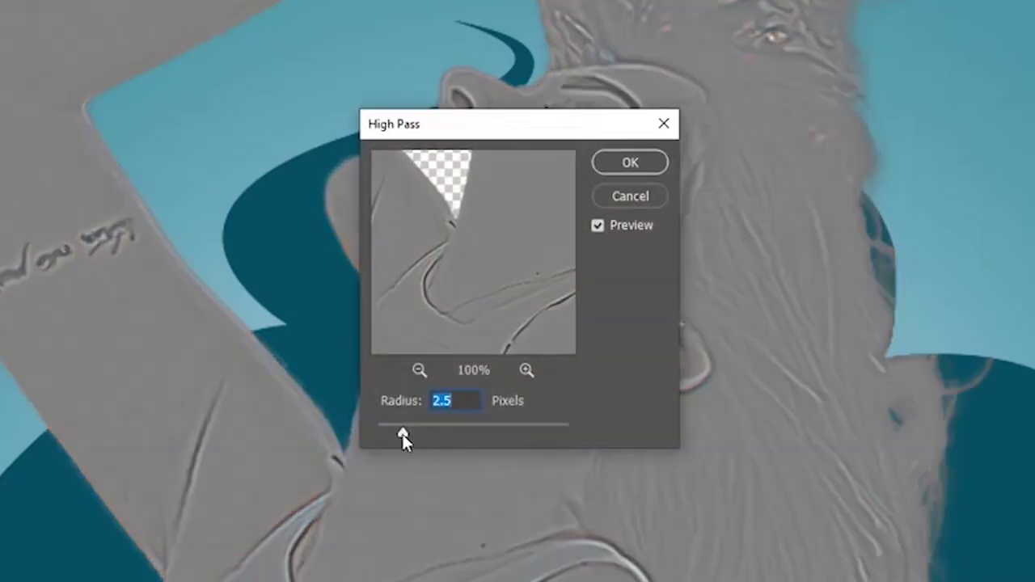
left_click_drag(403, 435, 393, 436)
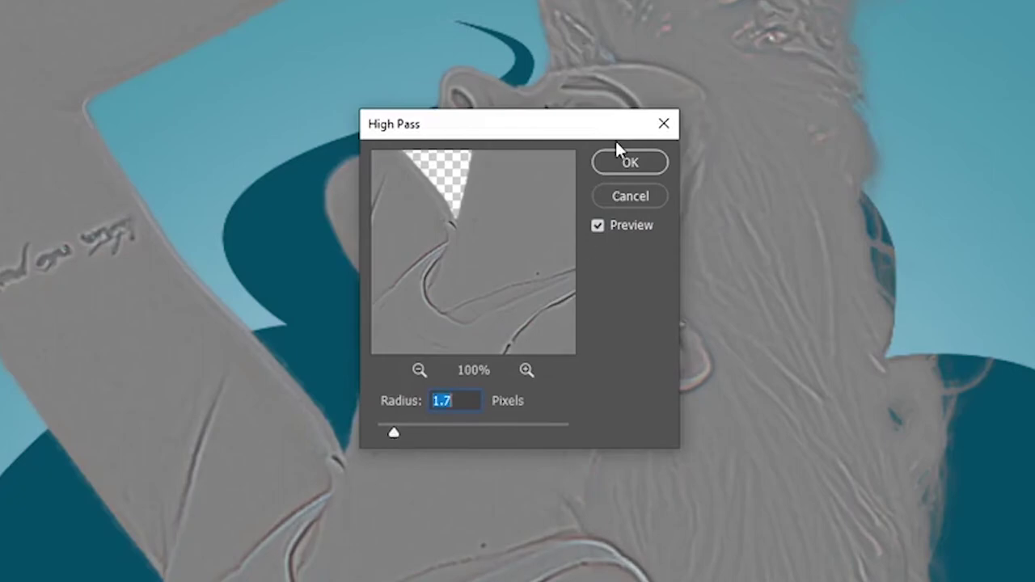
left_click(603, 166)
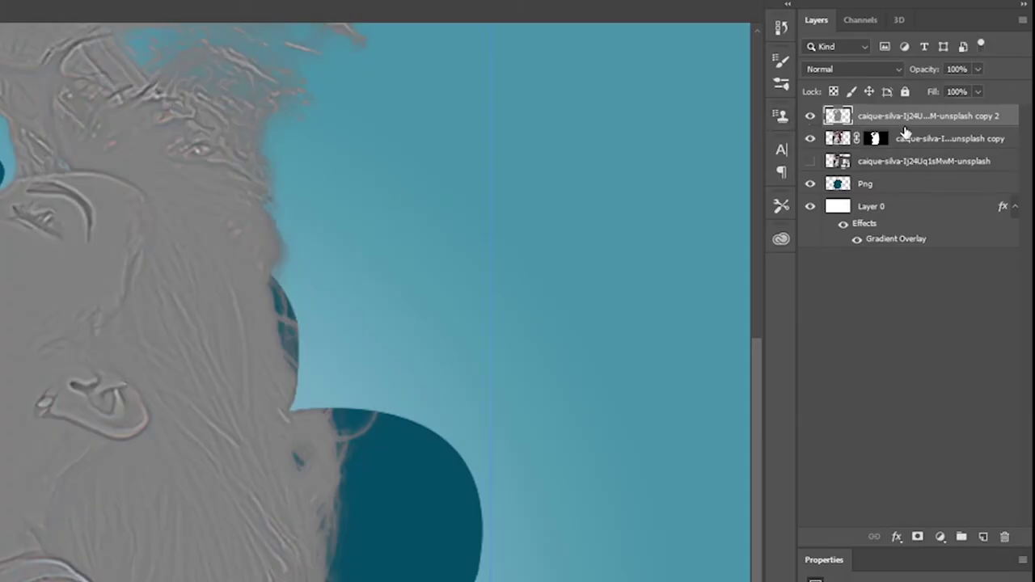
mouse_move(952, 141)
left_mouse_down()
mouse_move(968, 504)
mouse_move(925, 122)
mouse_move(919, 194)
left_mouse_up()
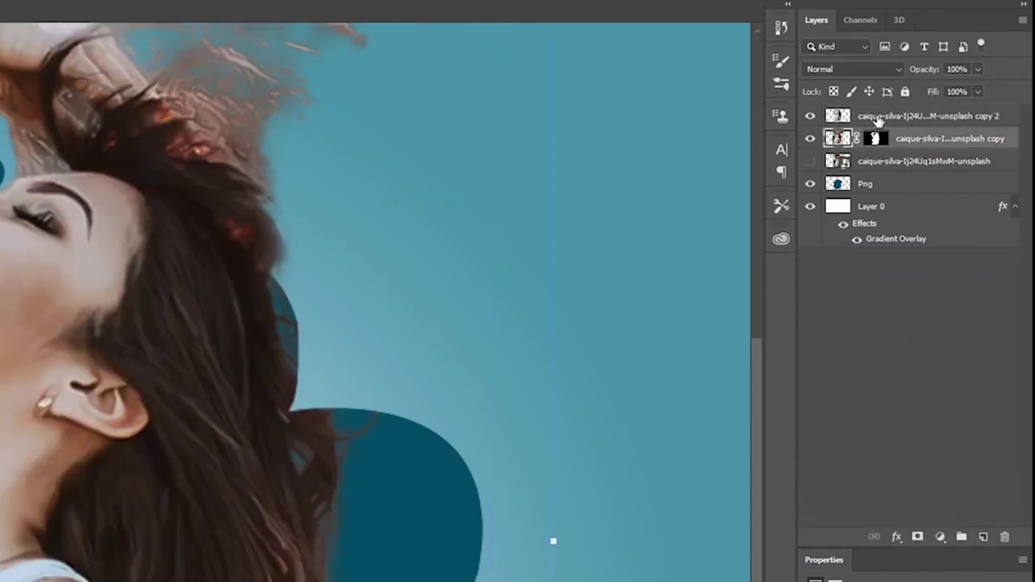
Duplicate the top copy 2 woman layer so a new copy sits above it.
left_click(936, 119)
left_click_drag(936, 118, 983, 537)
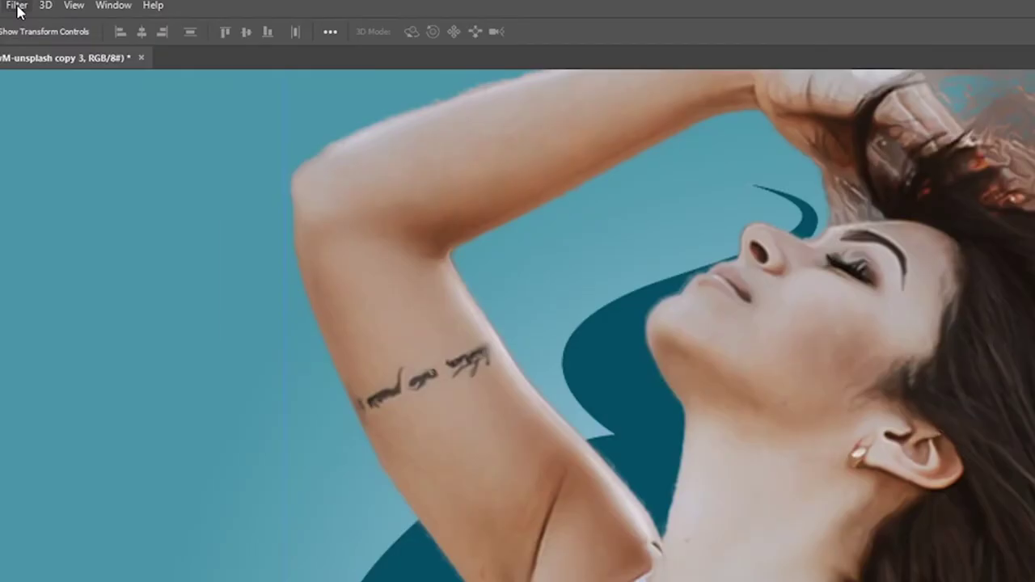
left_click(16, 5)
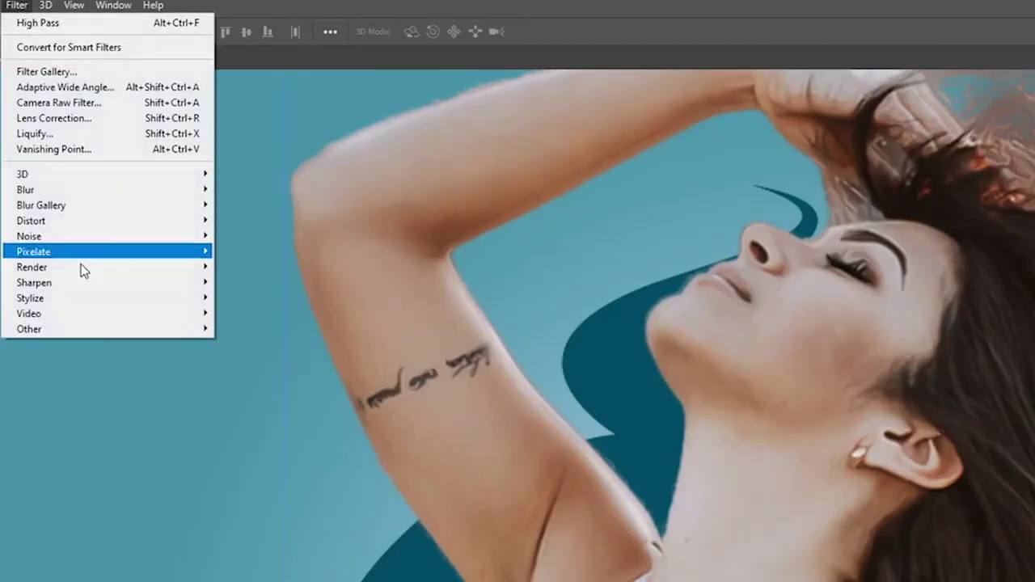
mouse_move(29, 328)
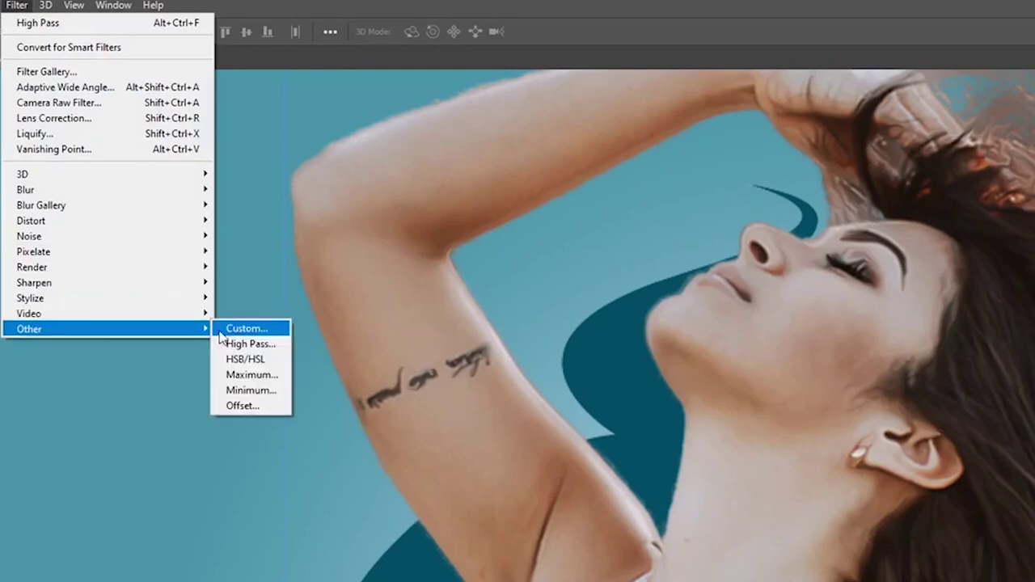
Apply a 1.7-pixel High Pass filter to the duplicated woman layer.
left_click(242, 344)
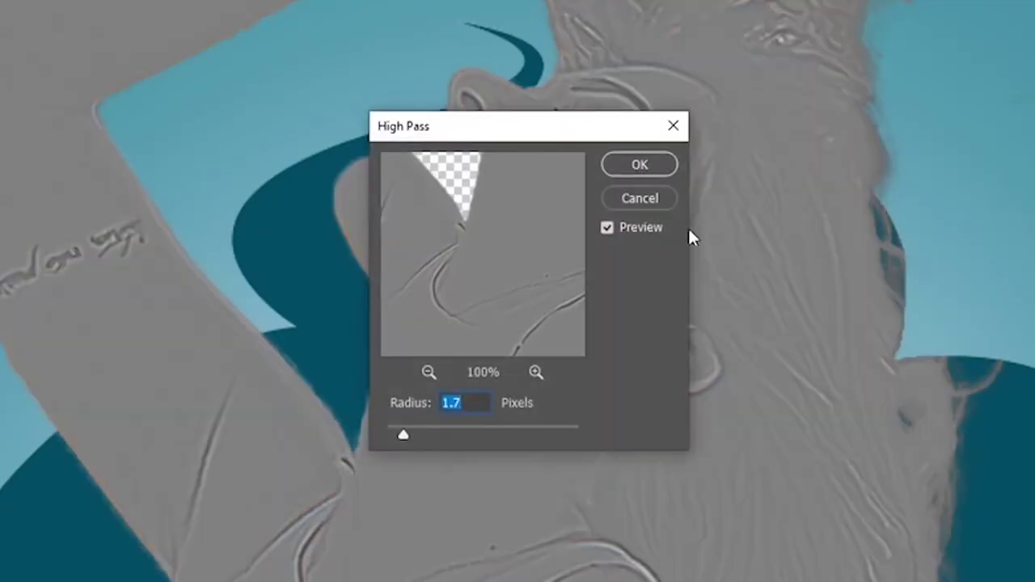
left_click(620, 167)
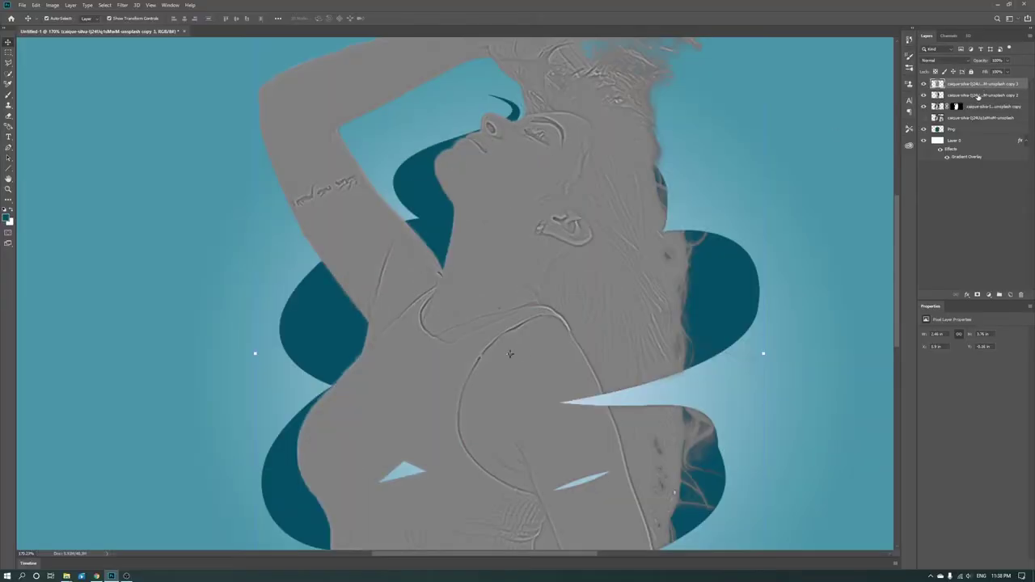
left_click(978, 95)
left_click(976, 84)
Blend the high-pass layer in Overlay and merge it into the copy 3 photo below.
left_click(929, 59)
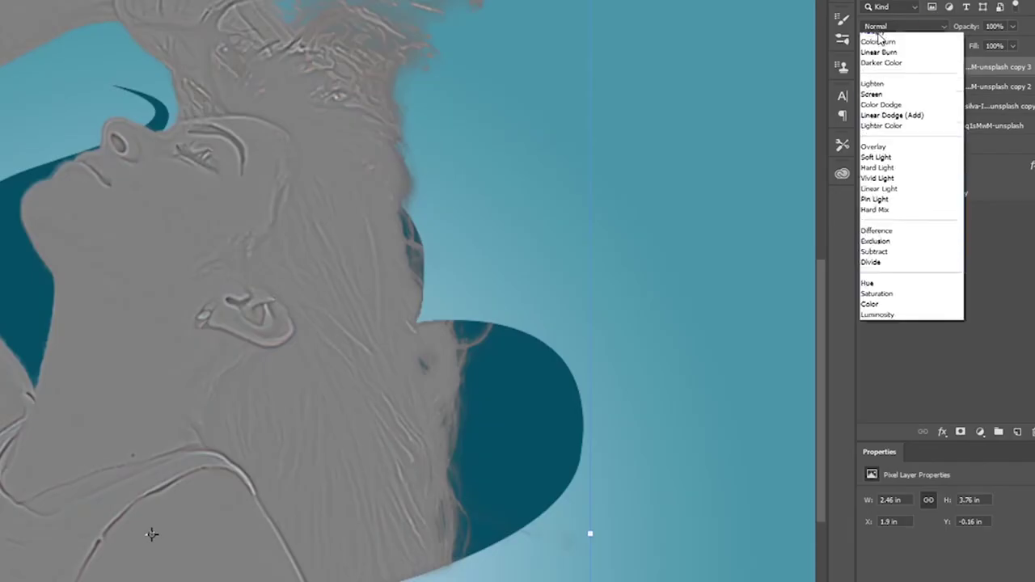
left_click(930, 162)
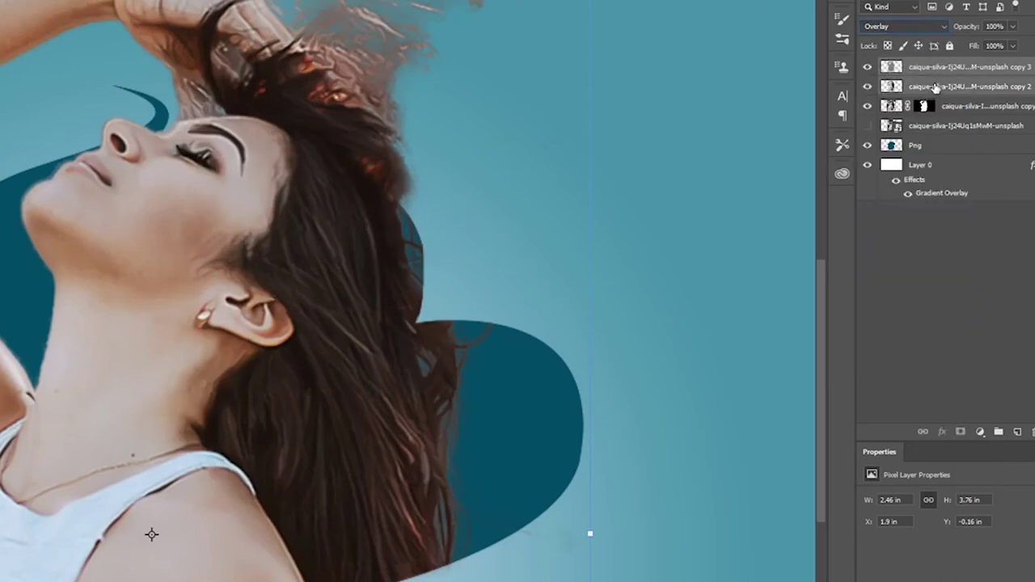
right_click(913, 79)
left_click(905, 482)
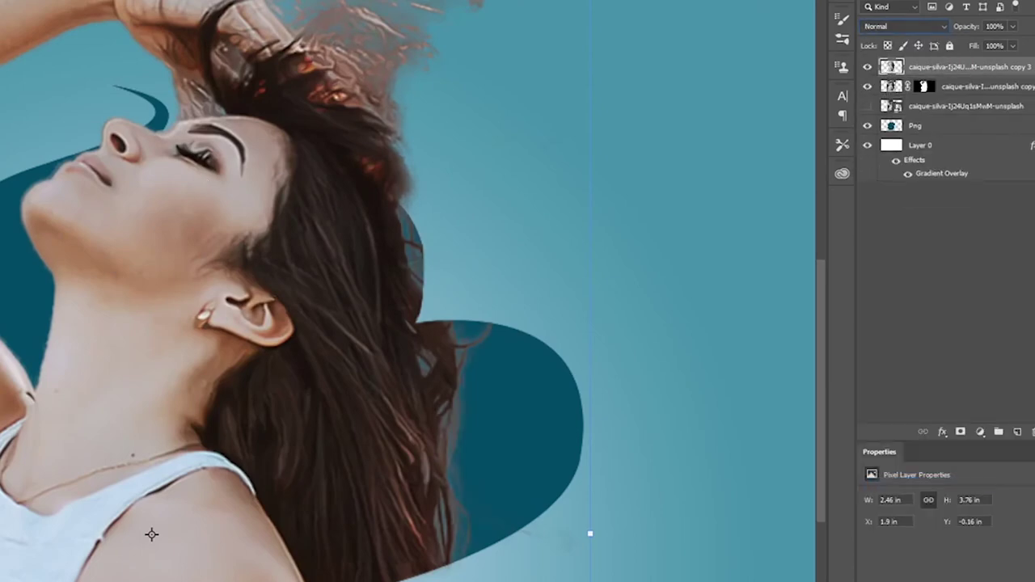
left_click(16, 5)
mouse_move(30, 298)
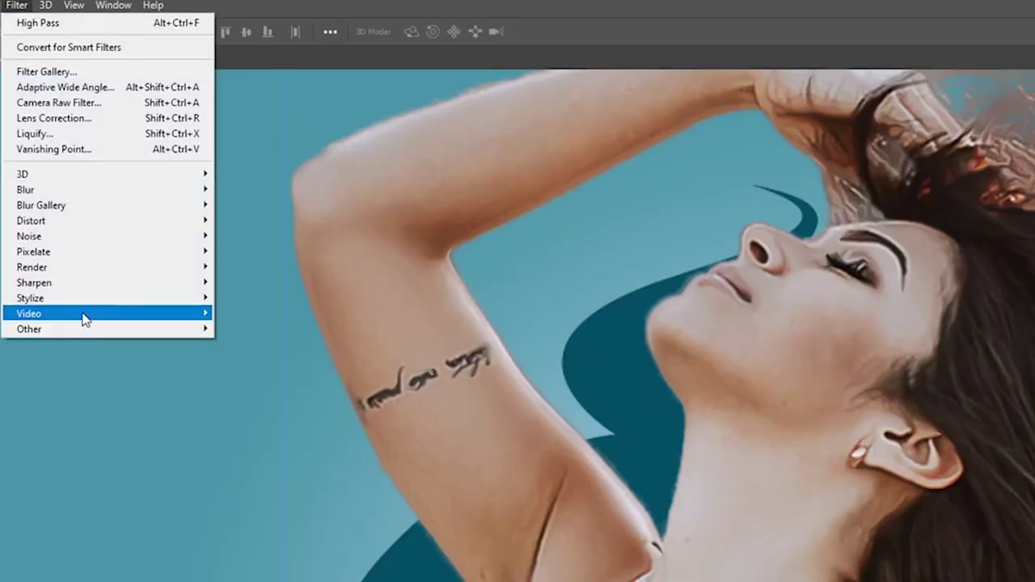
Apply Stylize > Diffuse in Anisotropic mode to the woman layer.
left_click(243, 294)
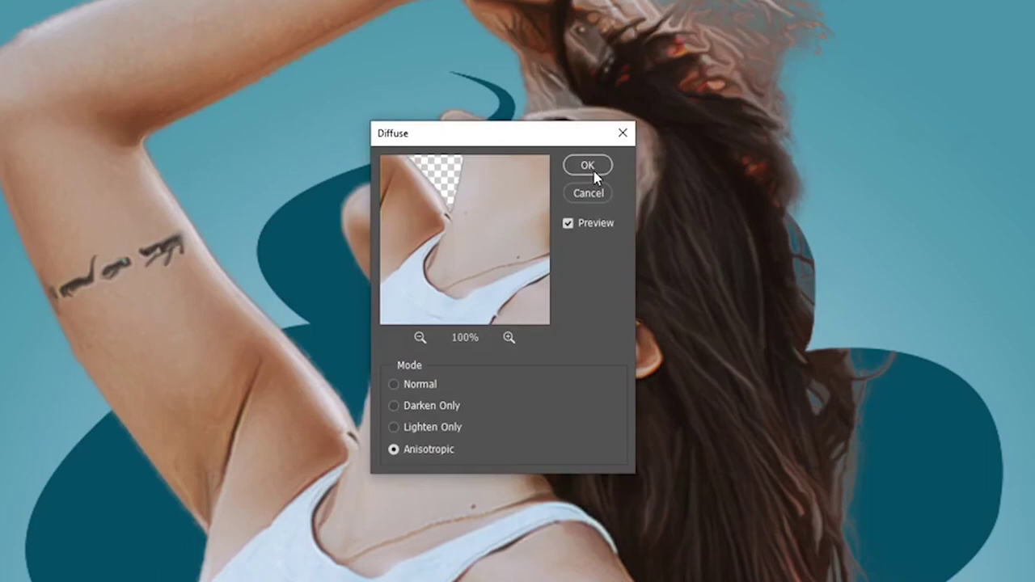
left_click(592, 166)
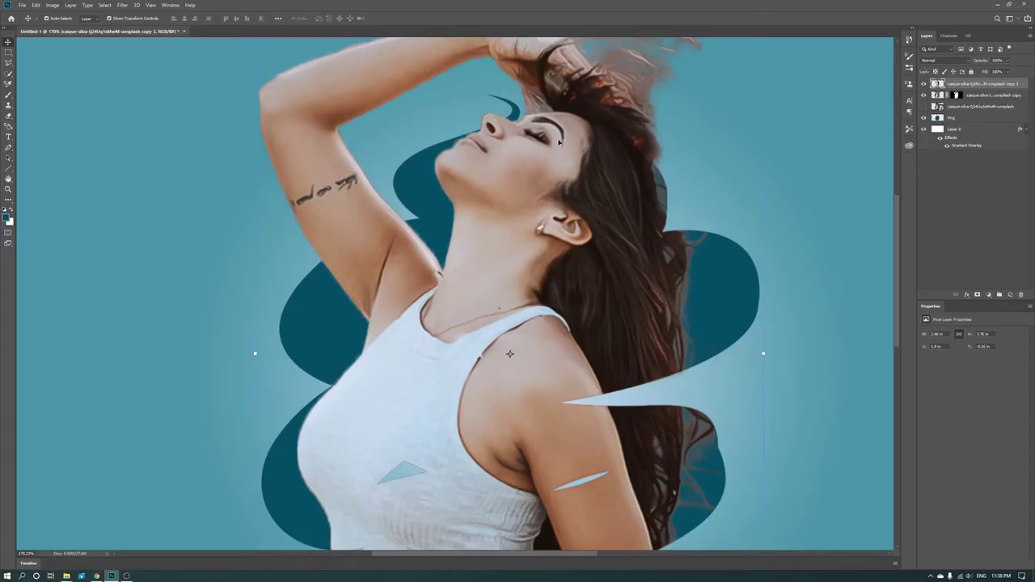
scroll(578, 139, "down", 3)
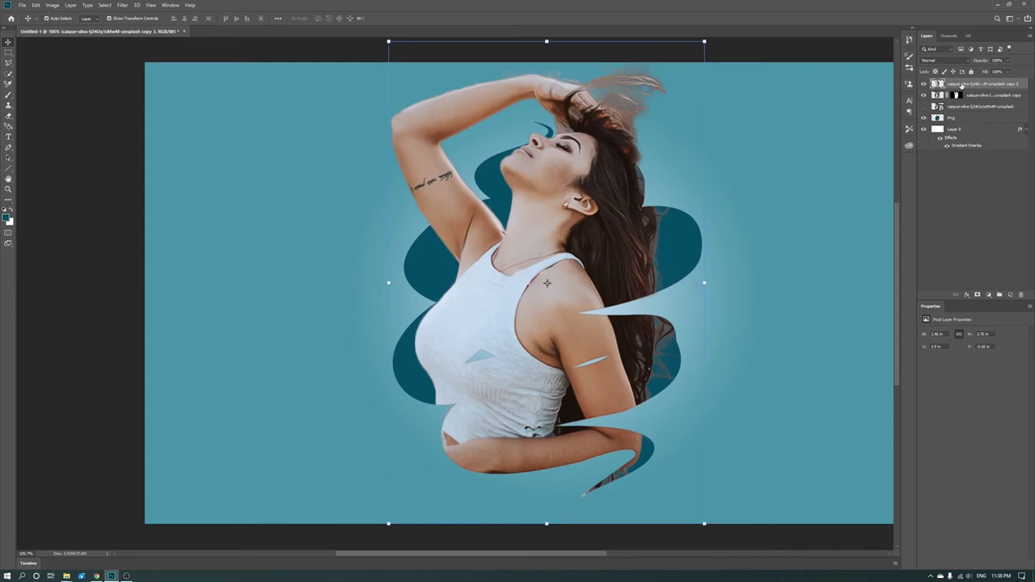
Duplicate the diffused woman layer as copy 4 on top, undoing a stray empty layer.
left_click(1008, 295)
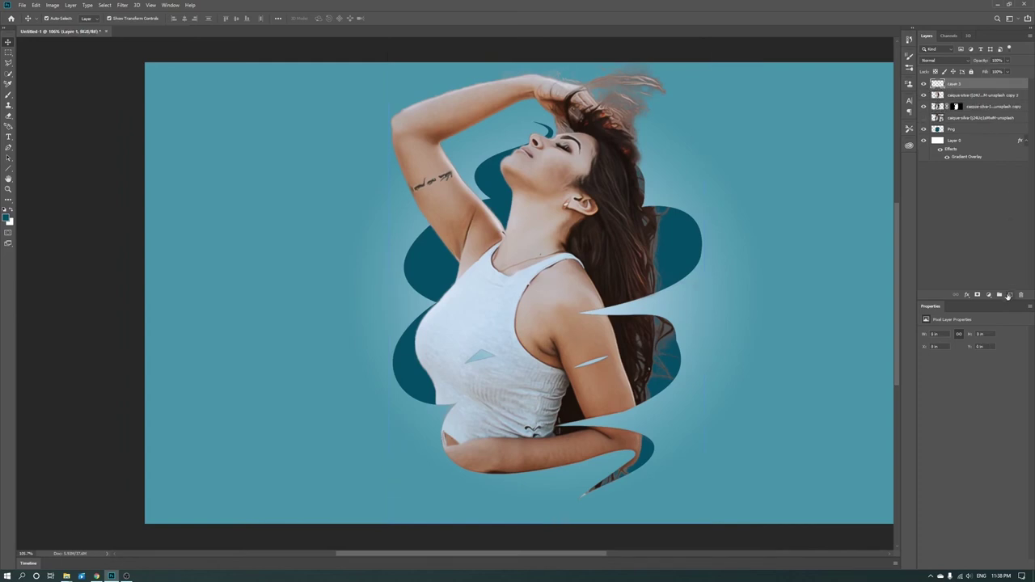
key("ctrl+z")
left_click_drag(988, 86, 1010, 294)
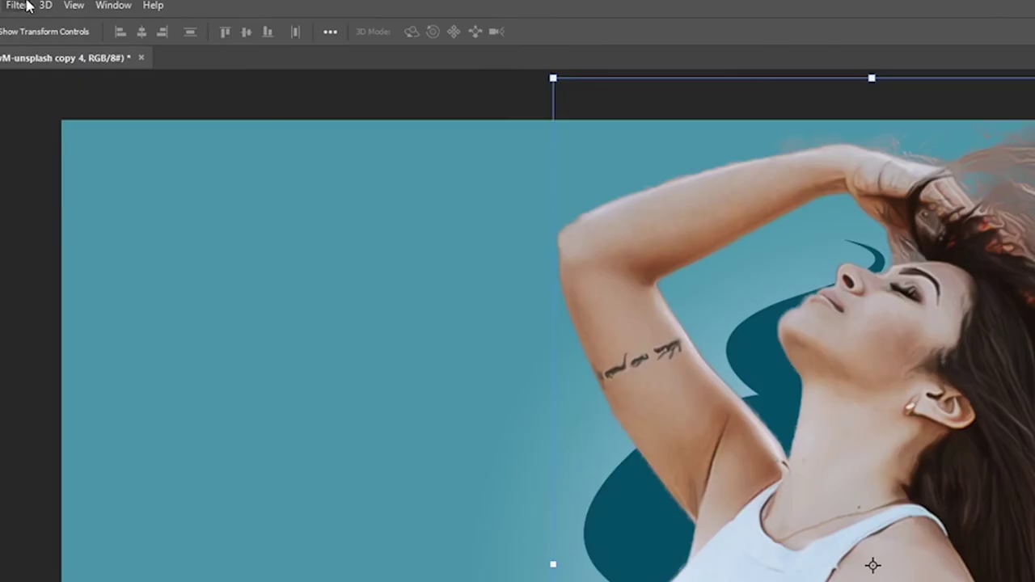
left_click(123, 5)
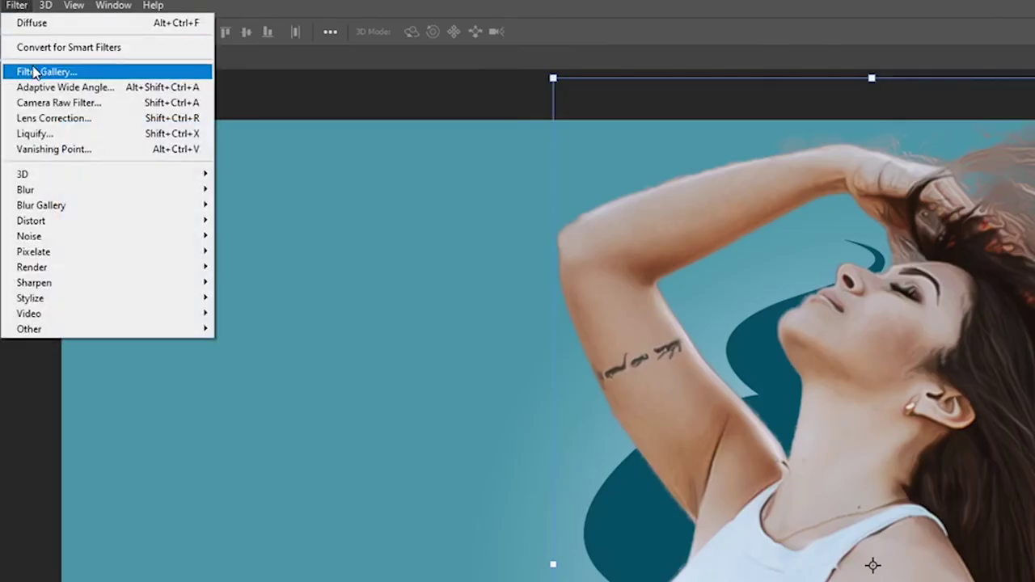
Set Poster Edges to Edge Thickness 2, Edge Intensity 4 and Posterization 3.
left_click(36, 72)
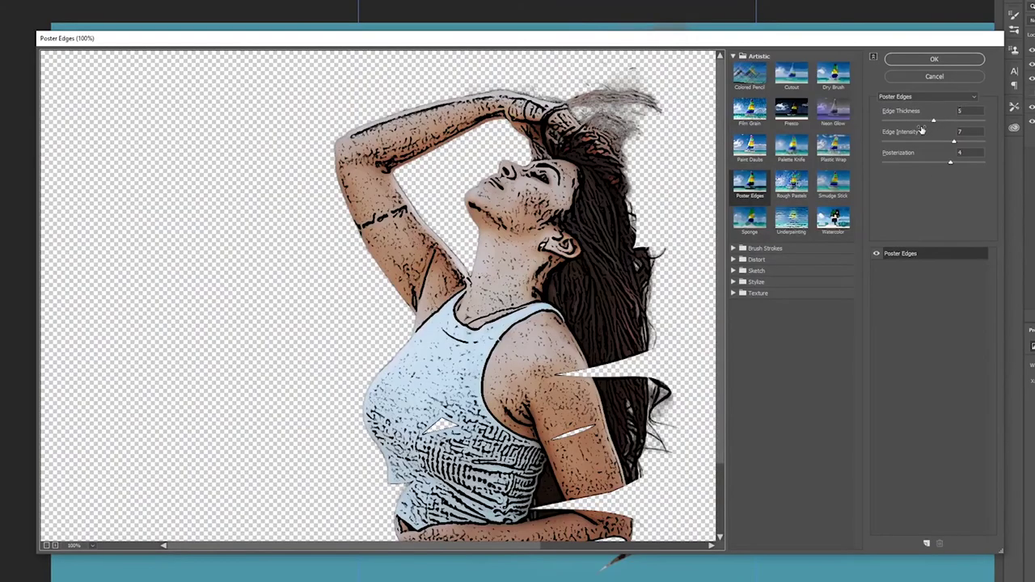
mouse_move(922, 121)
left_mouse_down()
mouse_move(893, 121)
mouse_move(902, 121)
left_mouse_up()
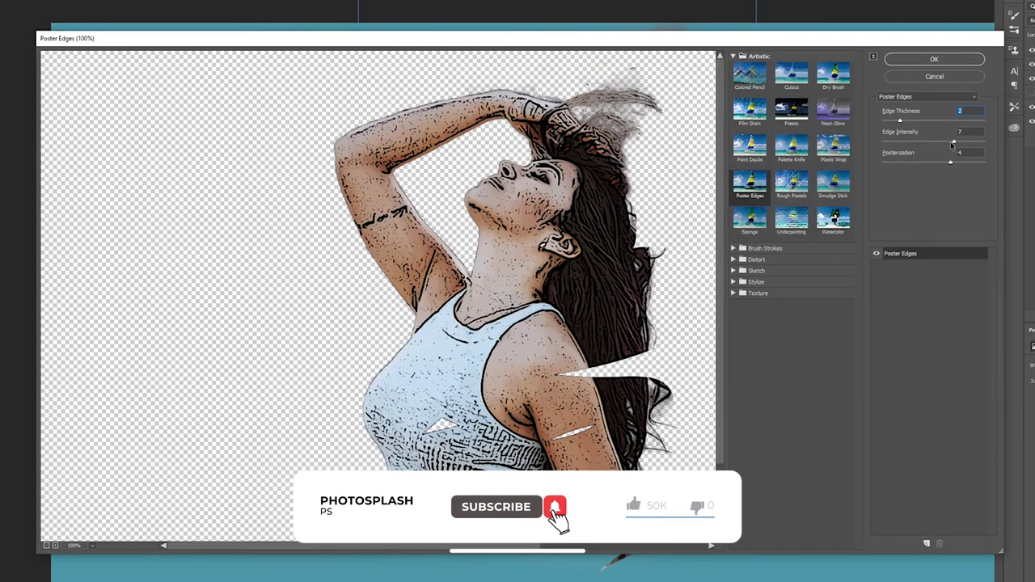
mouse_move(953, 141)
left_mouse_down()
mouse_move(894, 146)
mouse_move(979, 144)
mouse_move(926, 143)
mouse_move(925, 165)
mouse_move(962, 161)
mouse_move(929, 165)
left_mouse_up()
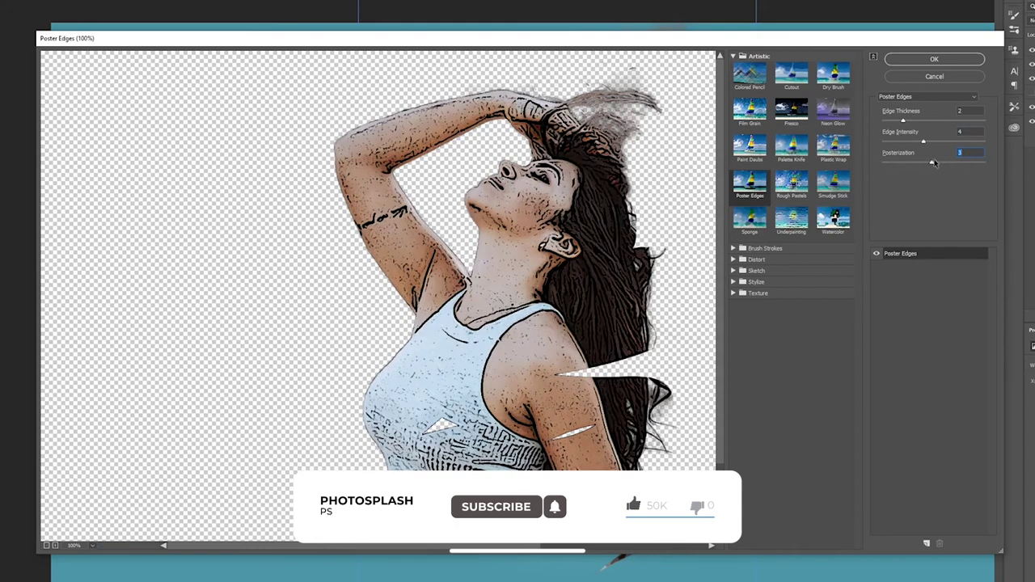
Apply Poster Edges, then blend the copy 4 layer in Overlay at 44% opacity.
left_click(942, 61)
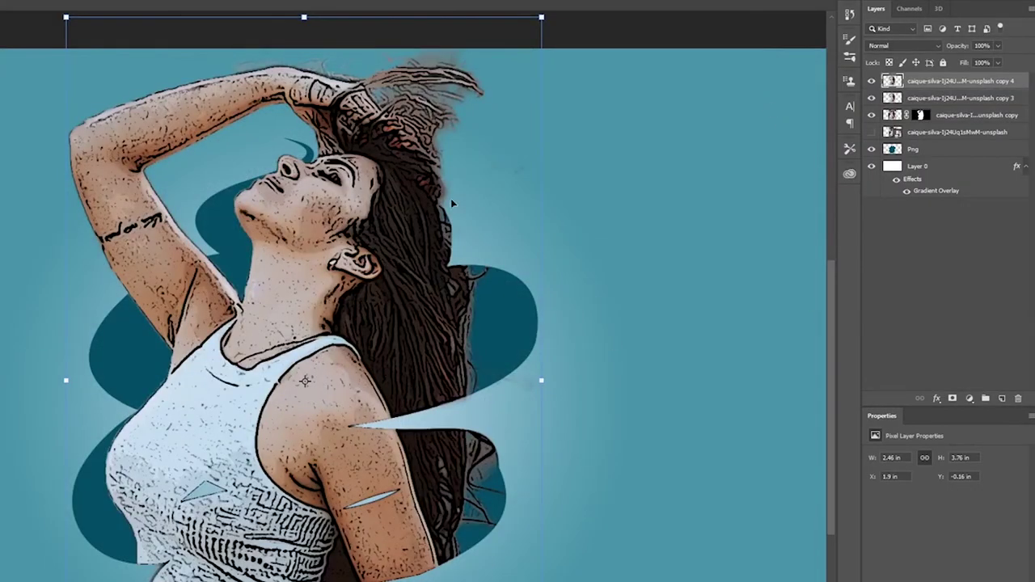
left_click_drag(944, 47, 944, 49)
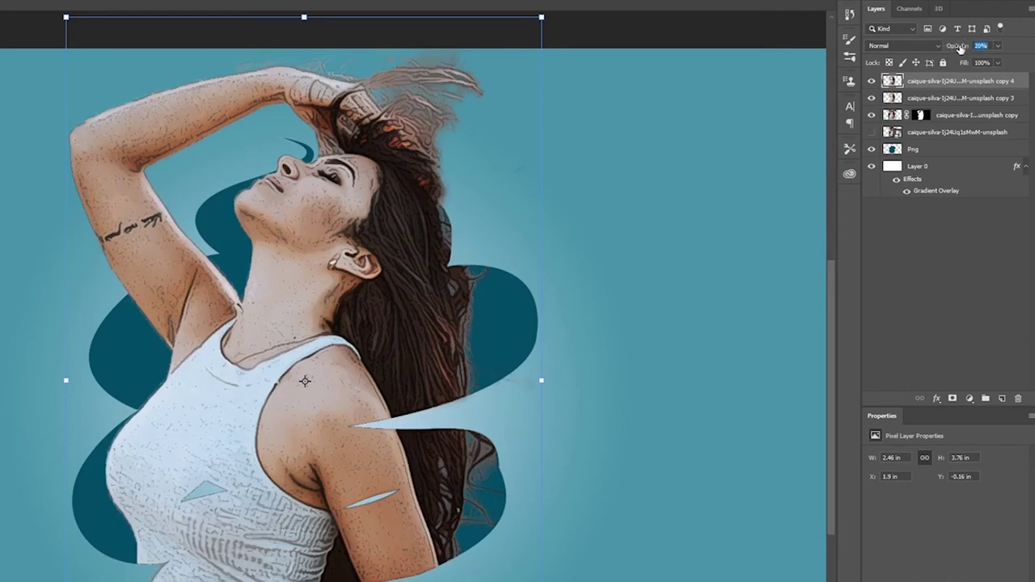
left_click_drag(961, 48, 962, 52)
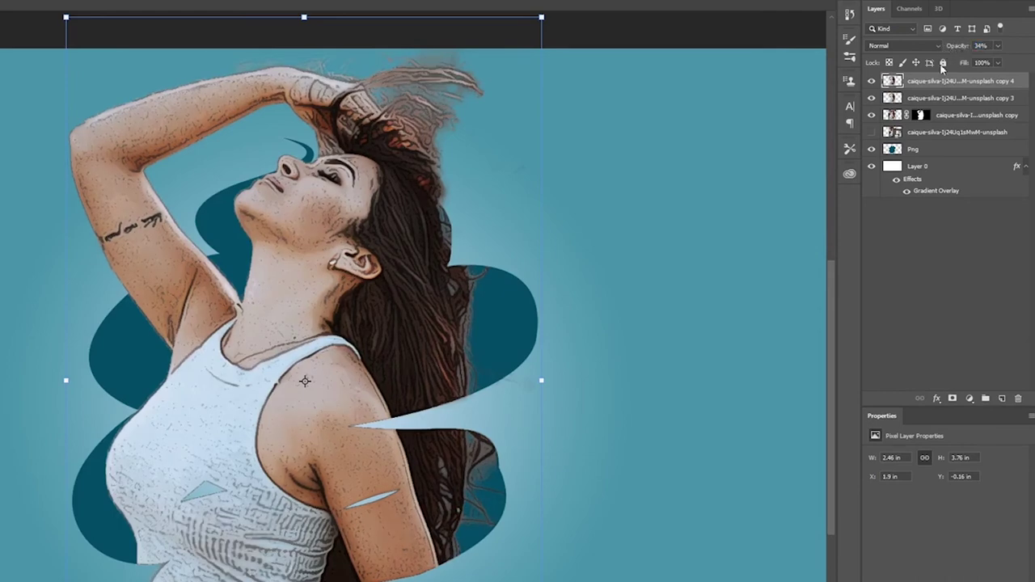
left_click(901, 45)
left_click(910, 191)
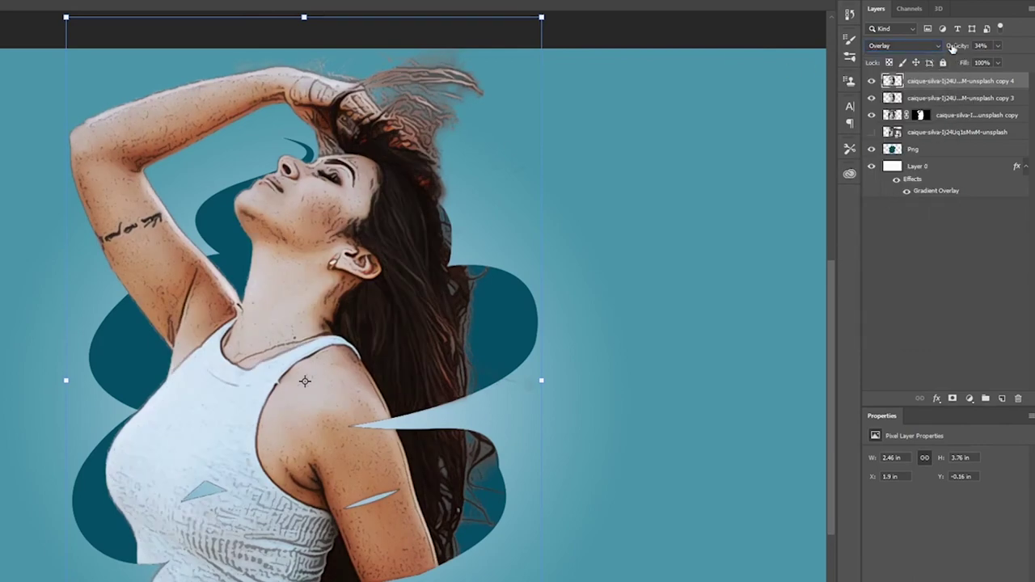
mouse_move(954, 47)
left_mouse_down()
mouse_move(944, 49)
mouse_move(982, 46)
mouse_move(954, 47)
left_mouse_up()
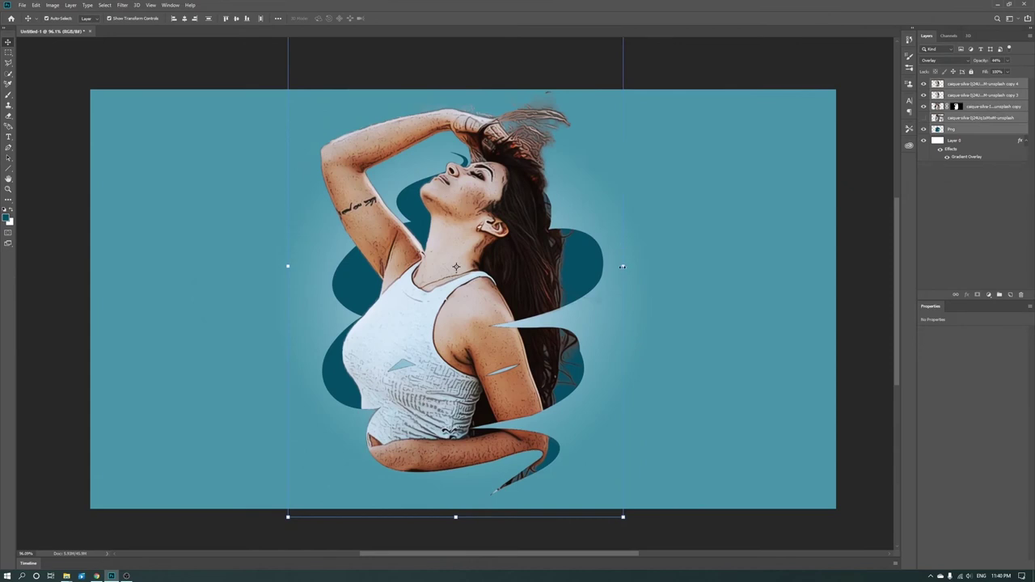
left_click_drag(622, 266, 601, 266)
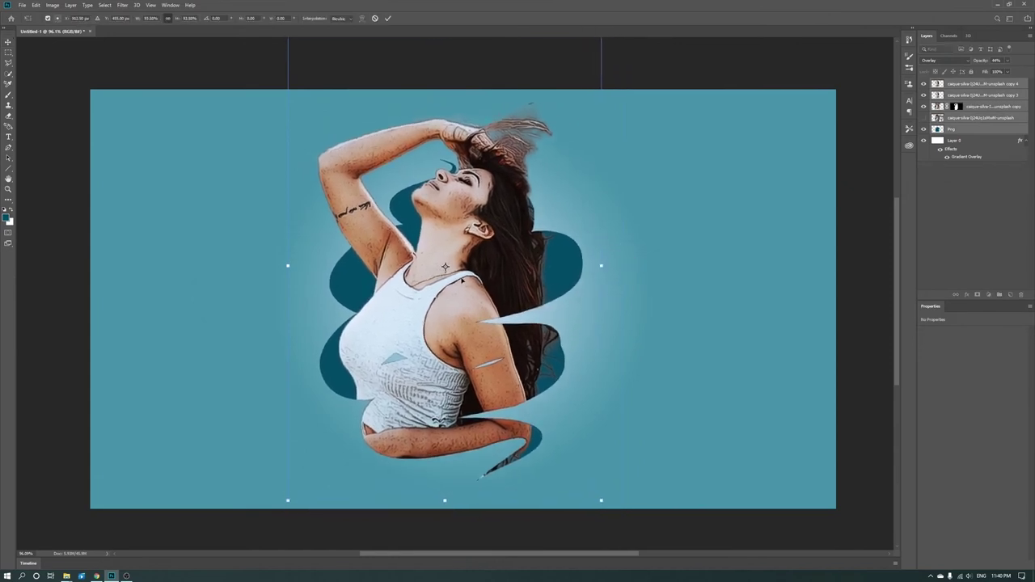
left_click_drag(458, 289, 631, 296)
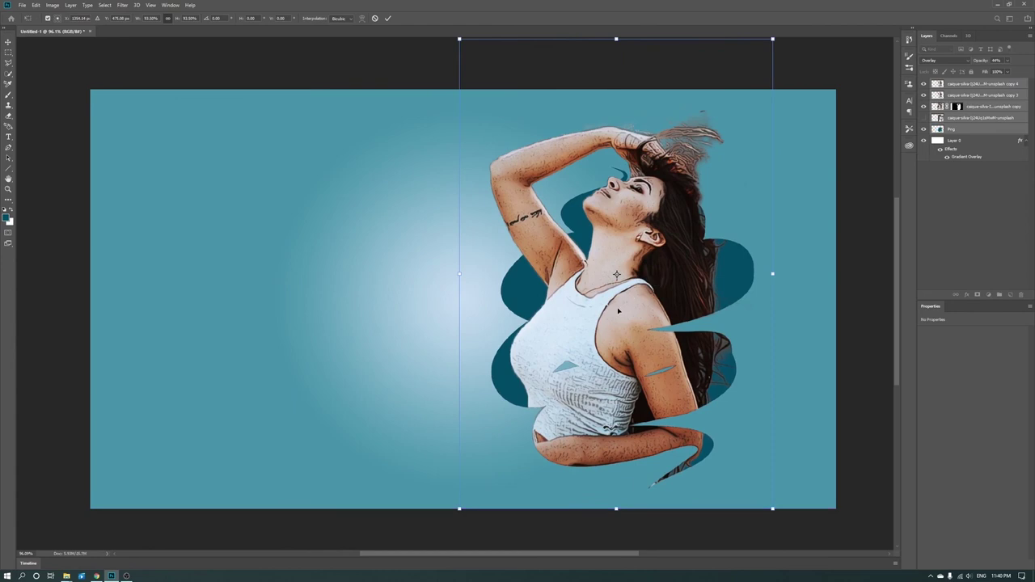
left_click(375, 18)
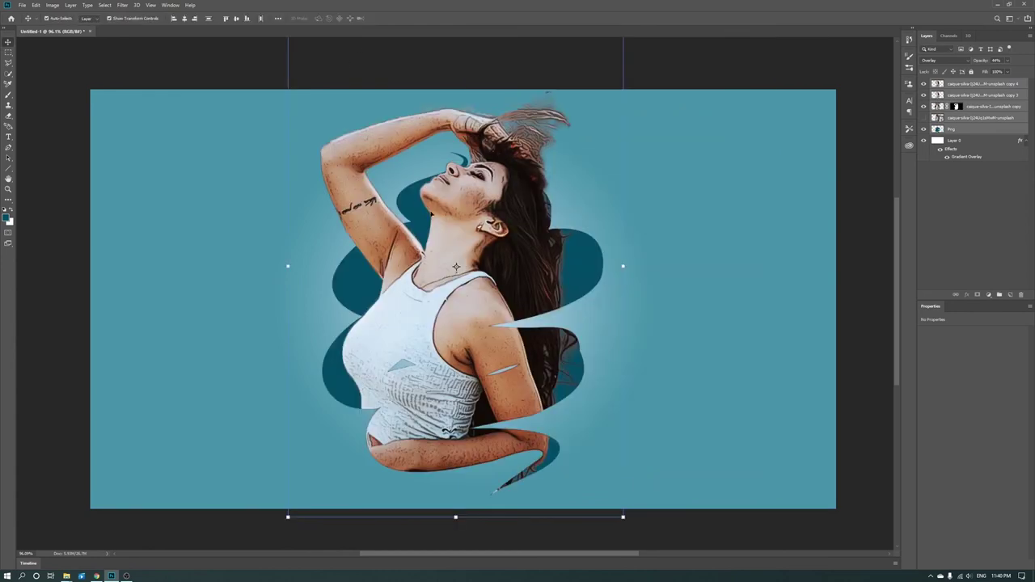